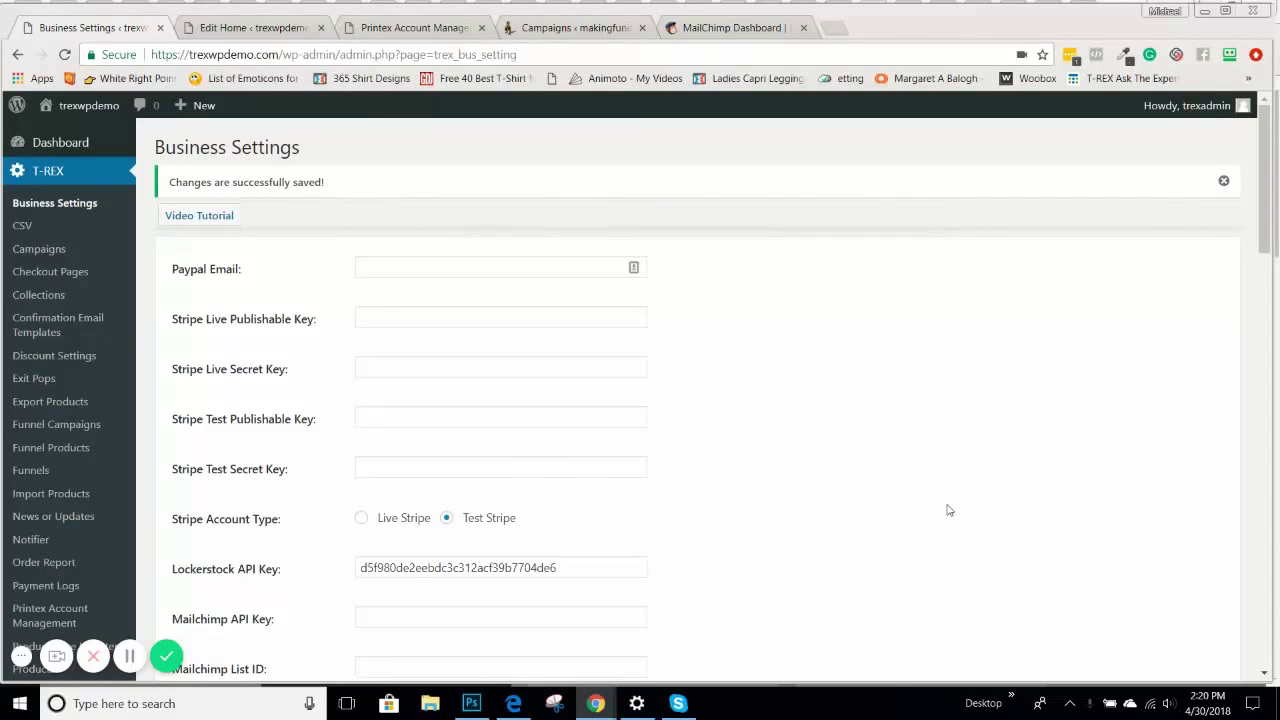
Step: Examine the Mailchimp API Key and Mailchimp List ID fields in Business Settings and check the MailChimp dashboard
scroll(949, 510, "down", 2)
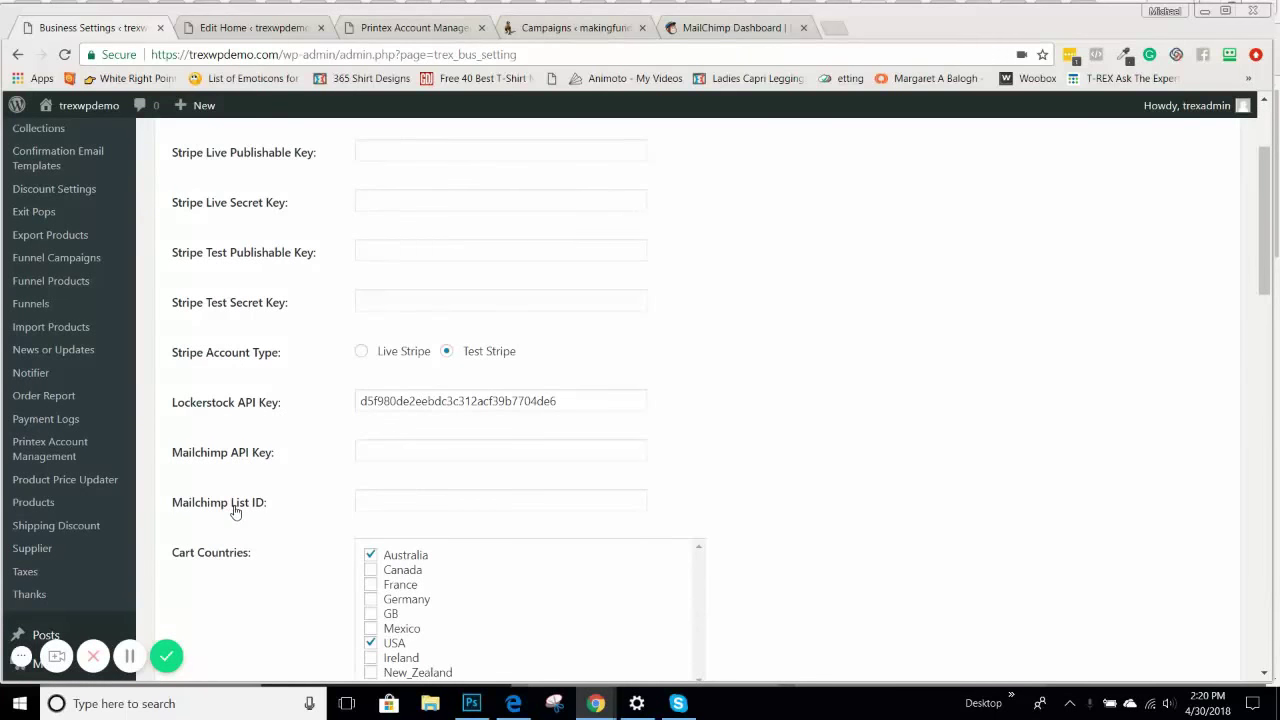
scroll(917, 383, "down", 1)
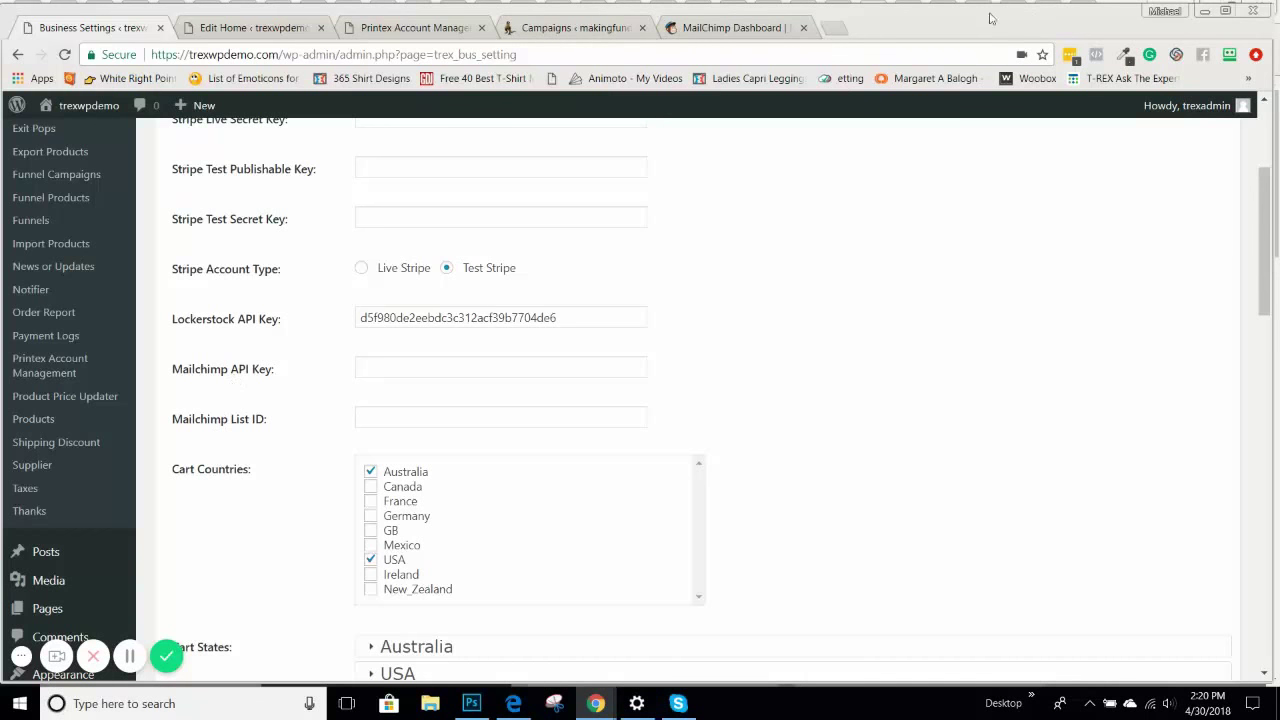
left_click(740, 30)
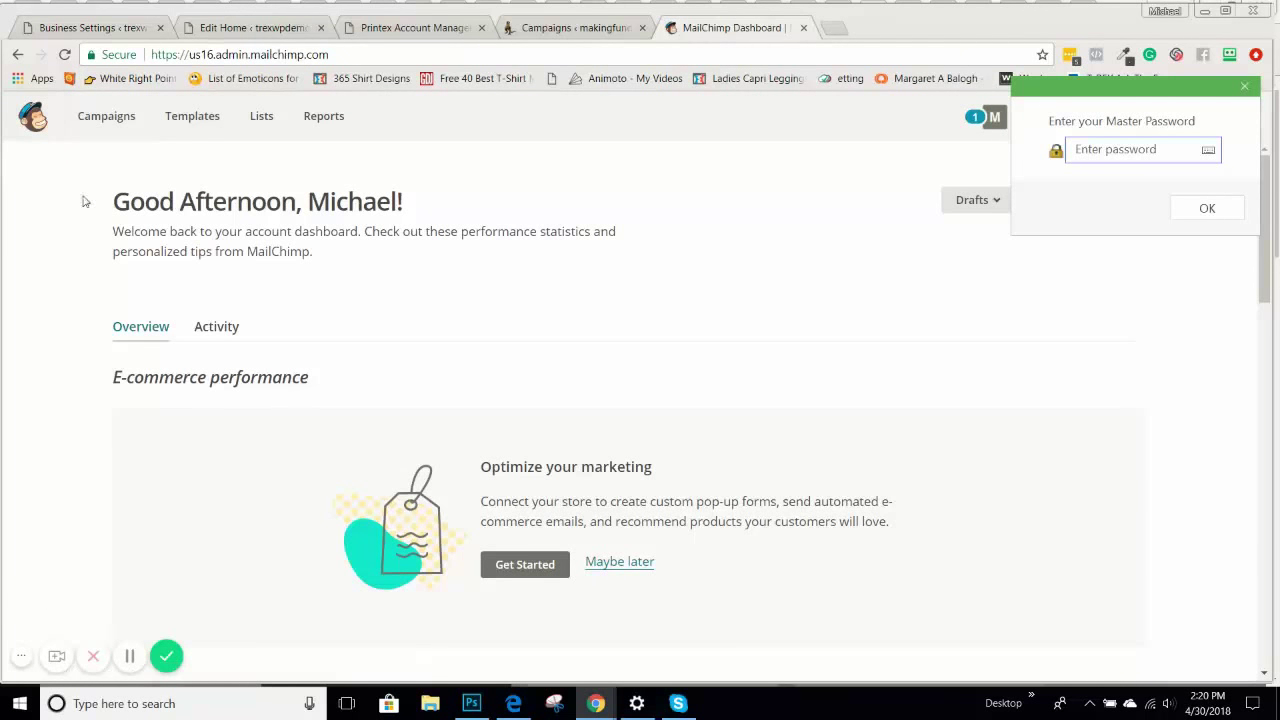
left_click(1244, 87)
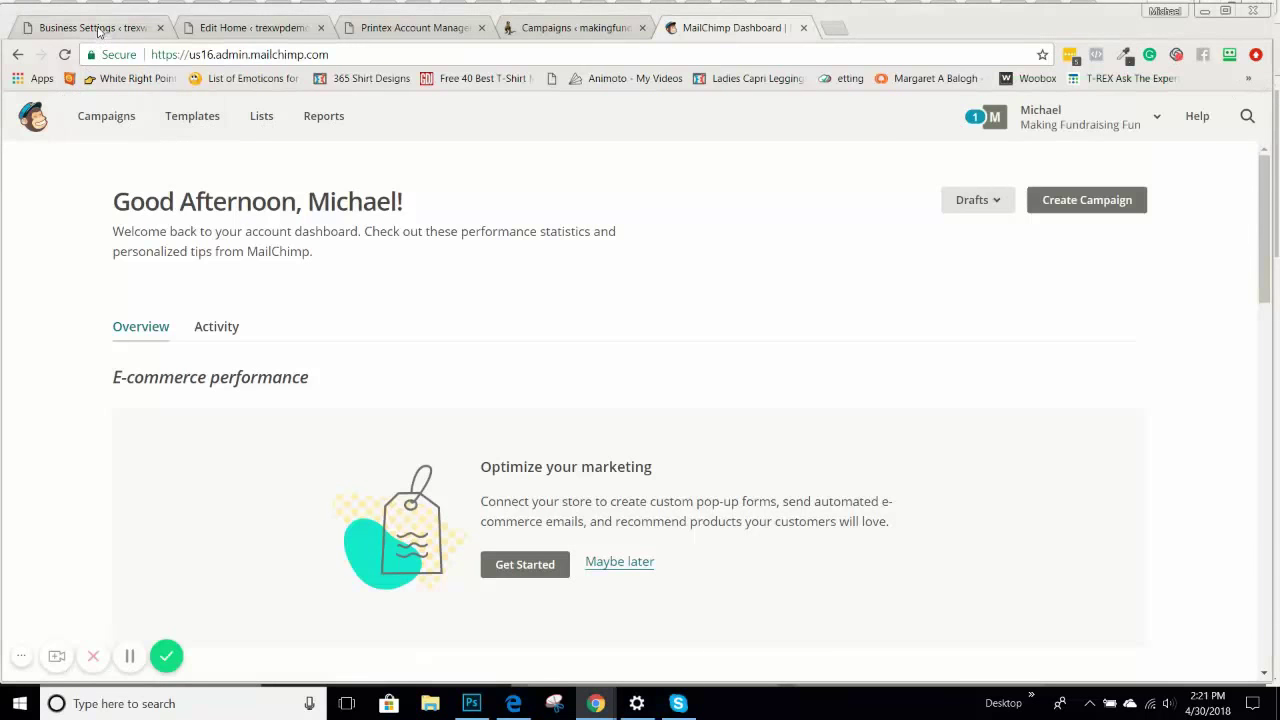
left_click(95, 28)
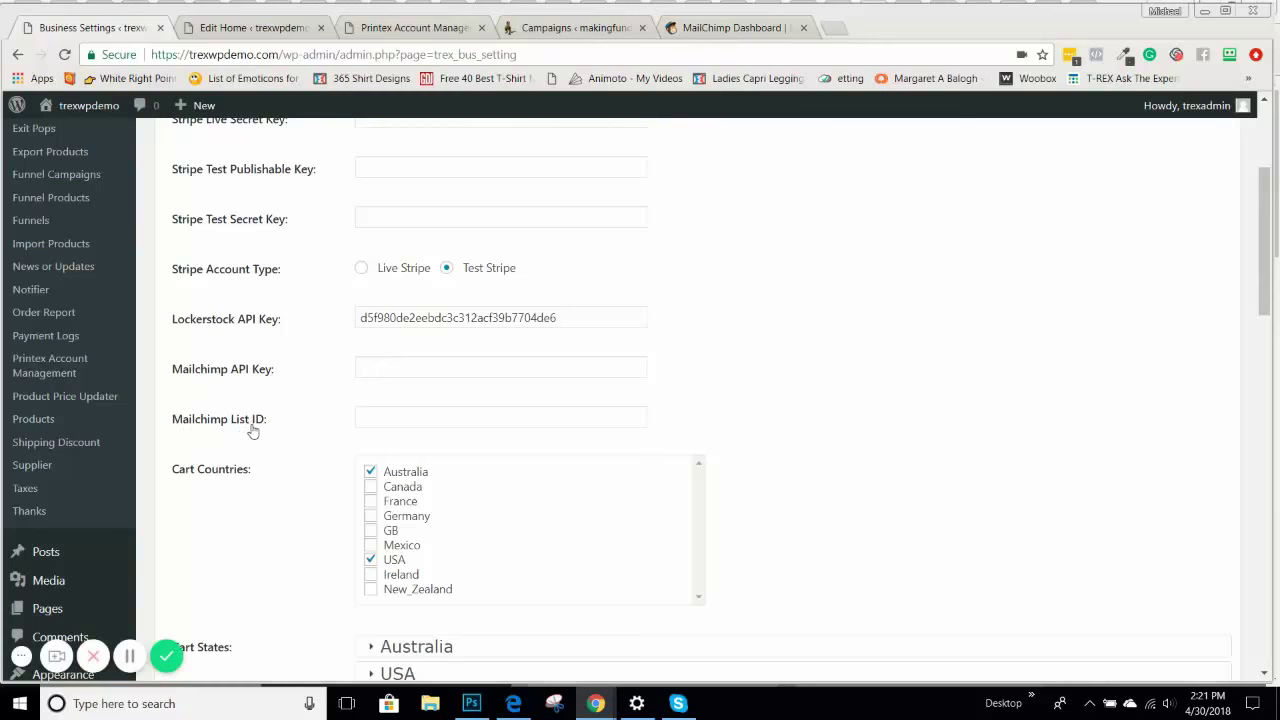
left_click(731, 29)
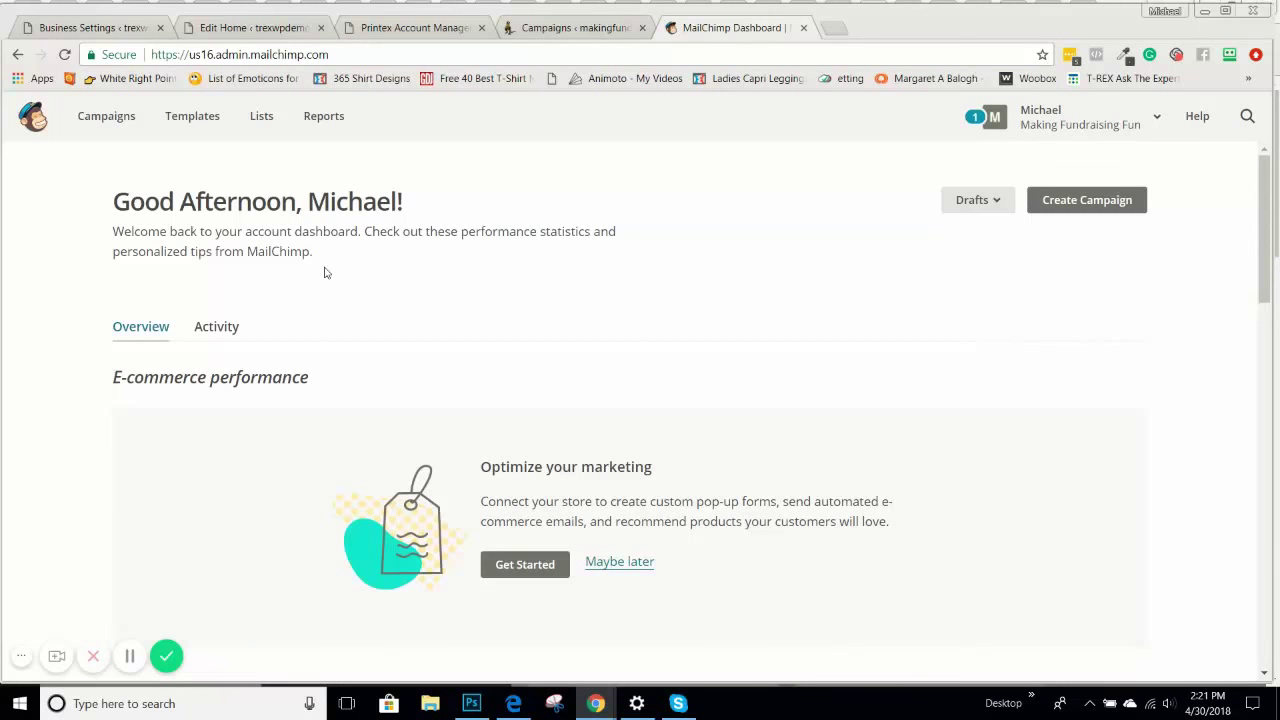
left_click(80, 28)
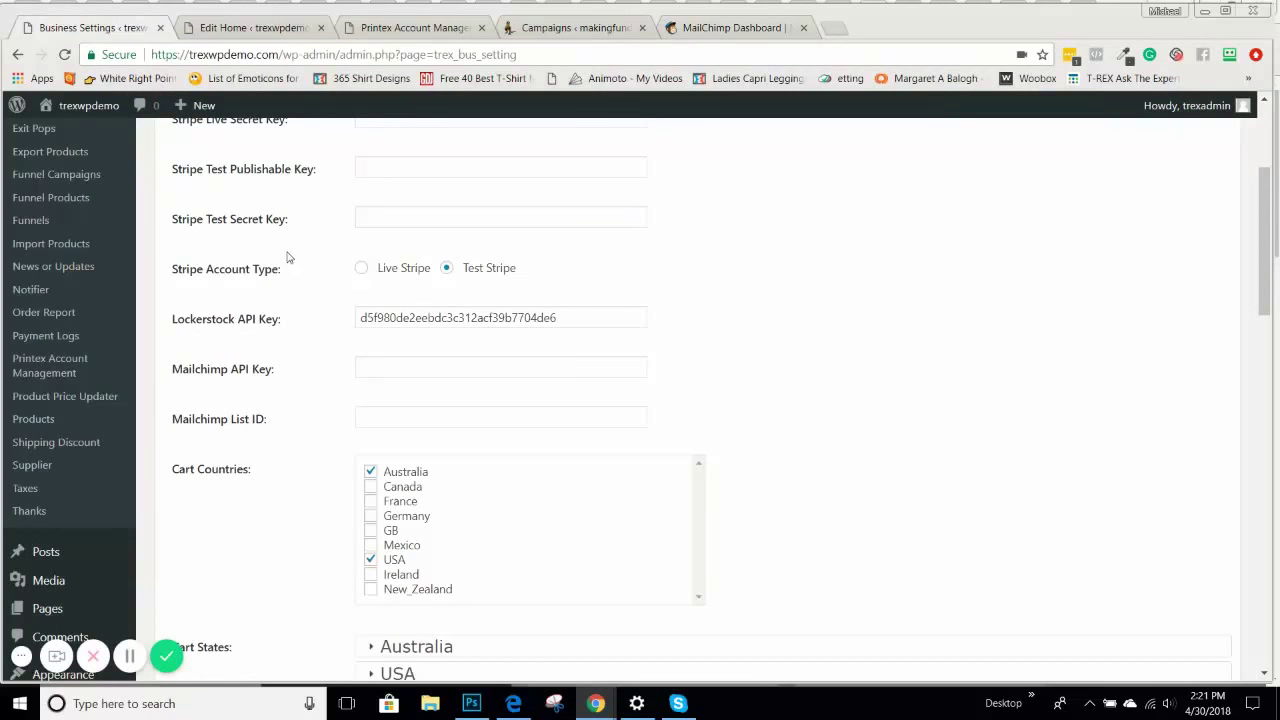
Step: Examine the T-REX Order Report, including its date range, campaign and product filters and the payment export options
left_click(41, 314)
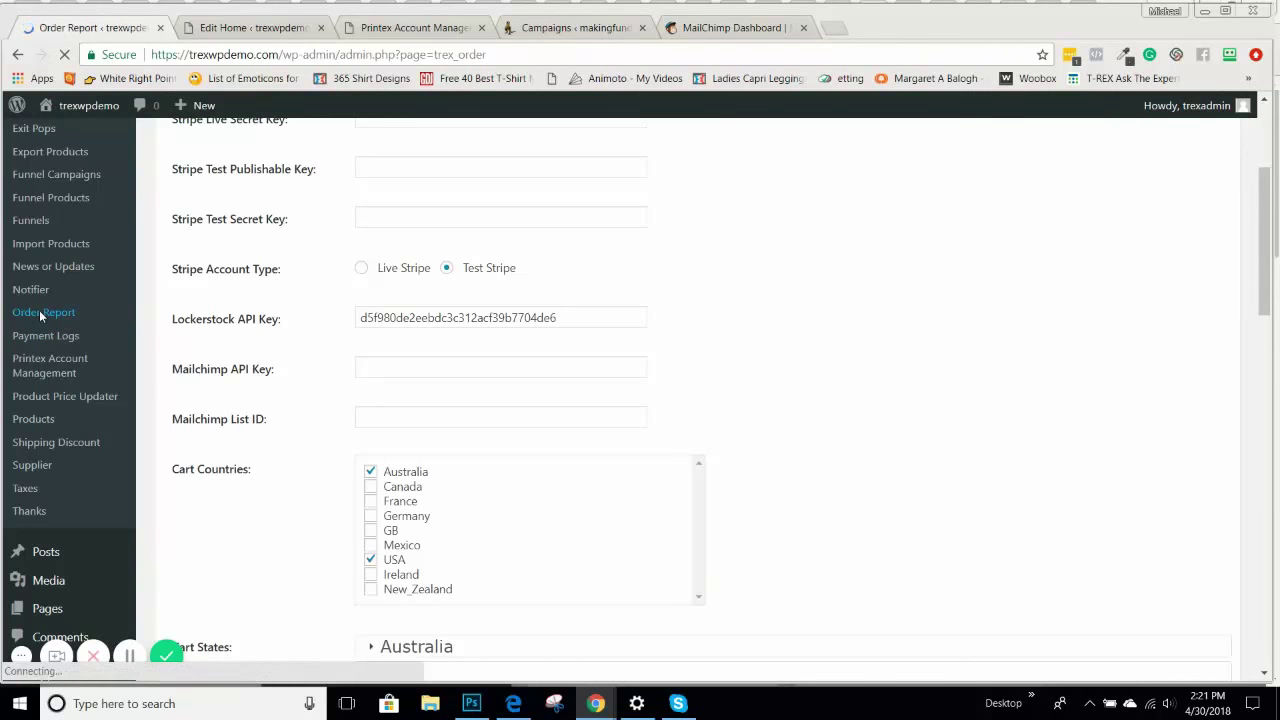
scroll(175, 278, "down", 3)
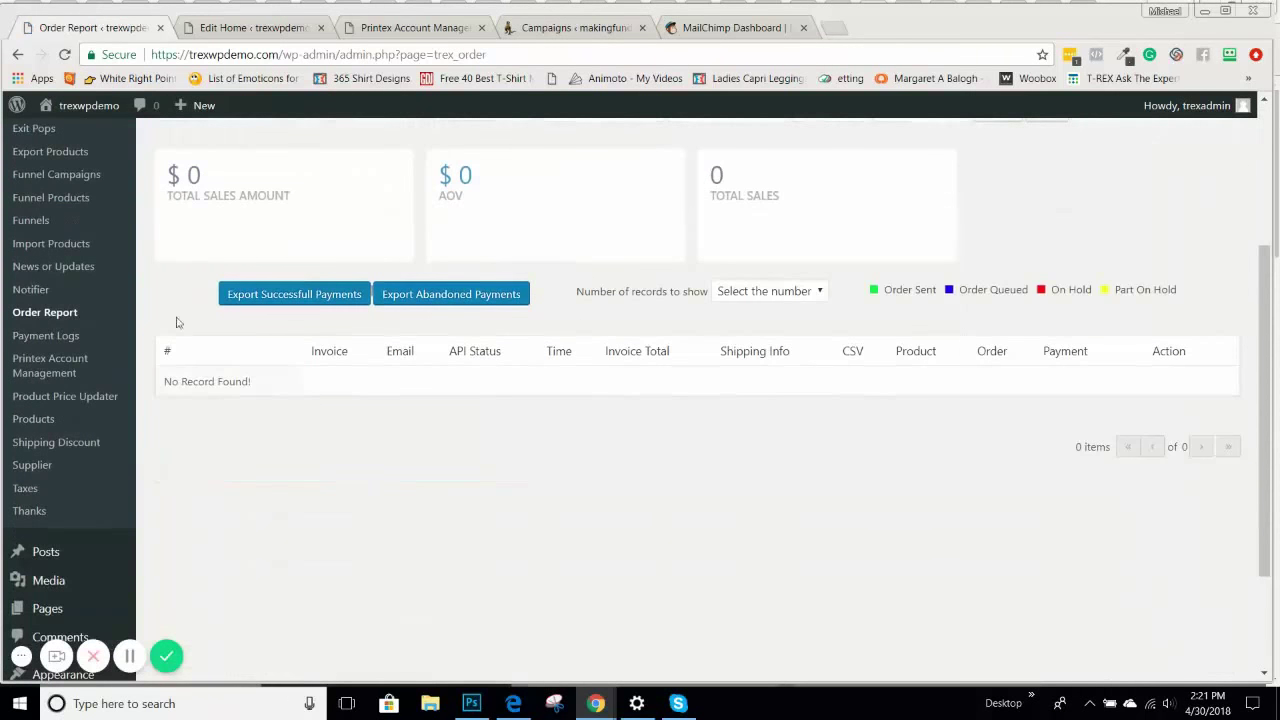
scroll(303, 363, "up", 2)
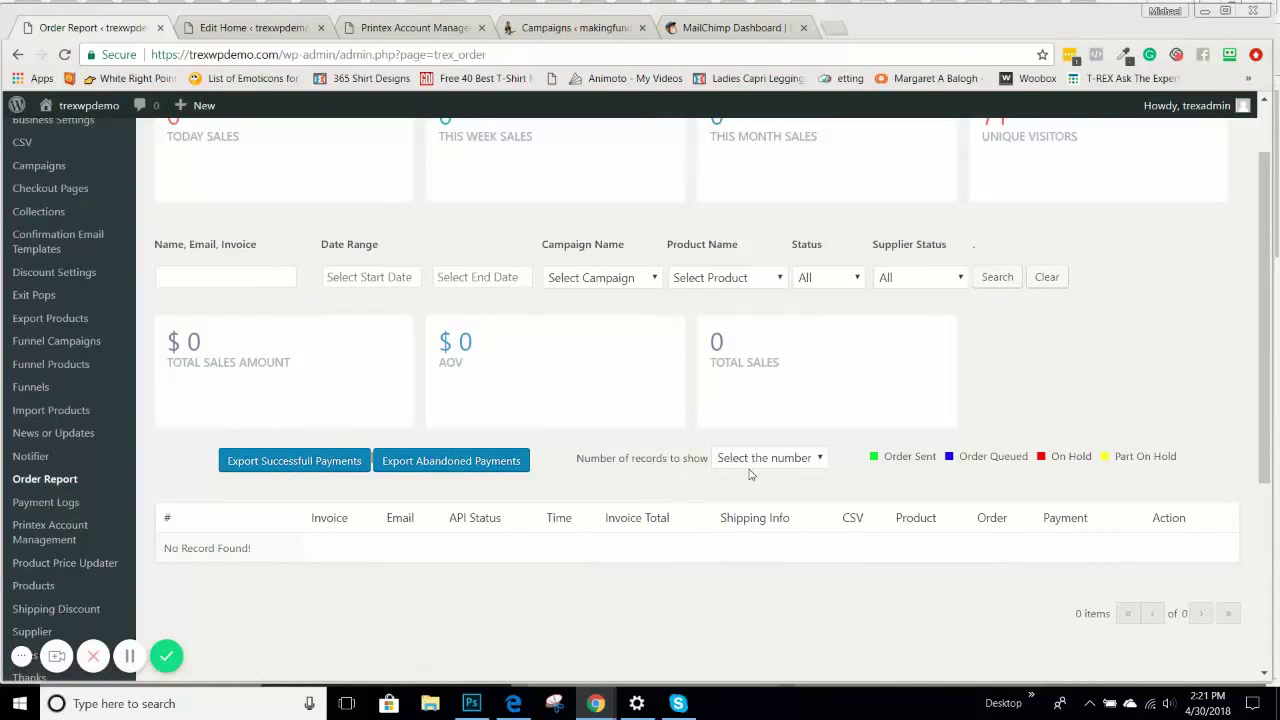
scroll(607, 452, "up", 1)
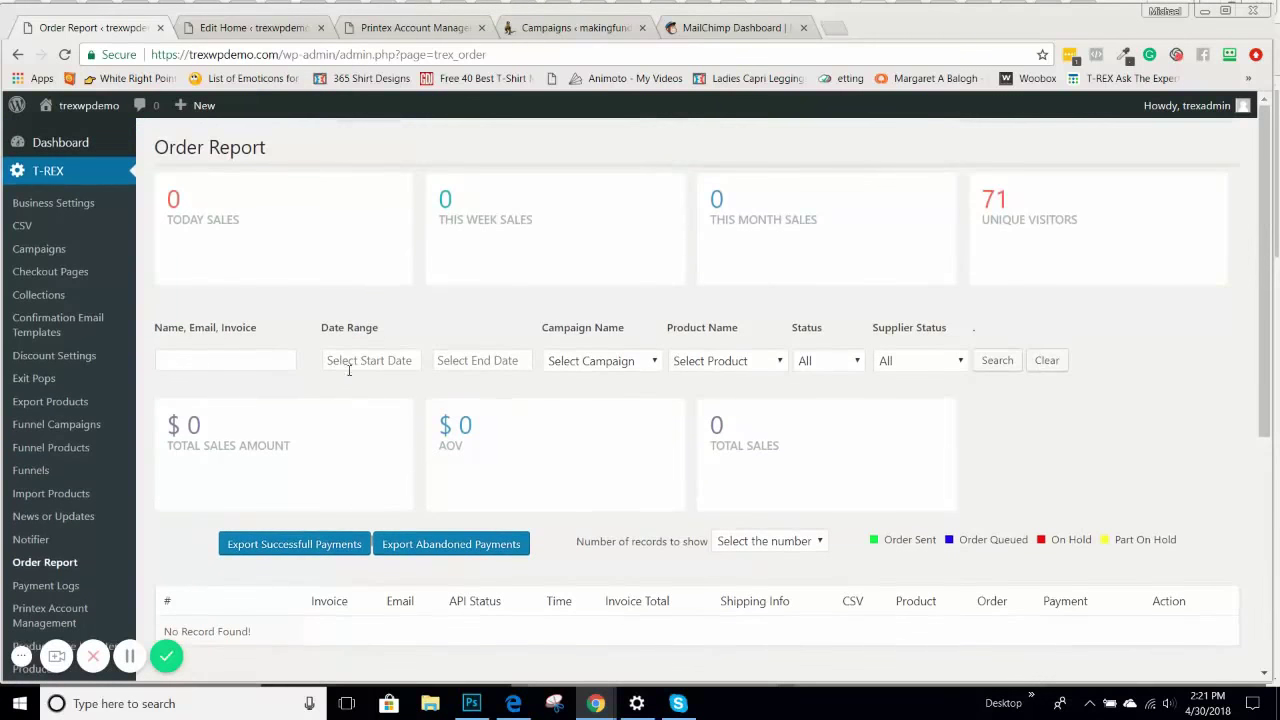
left_click(356, 358)
left_click(611, 365)
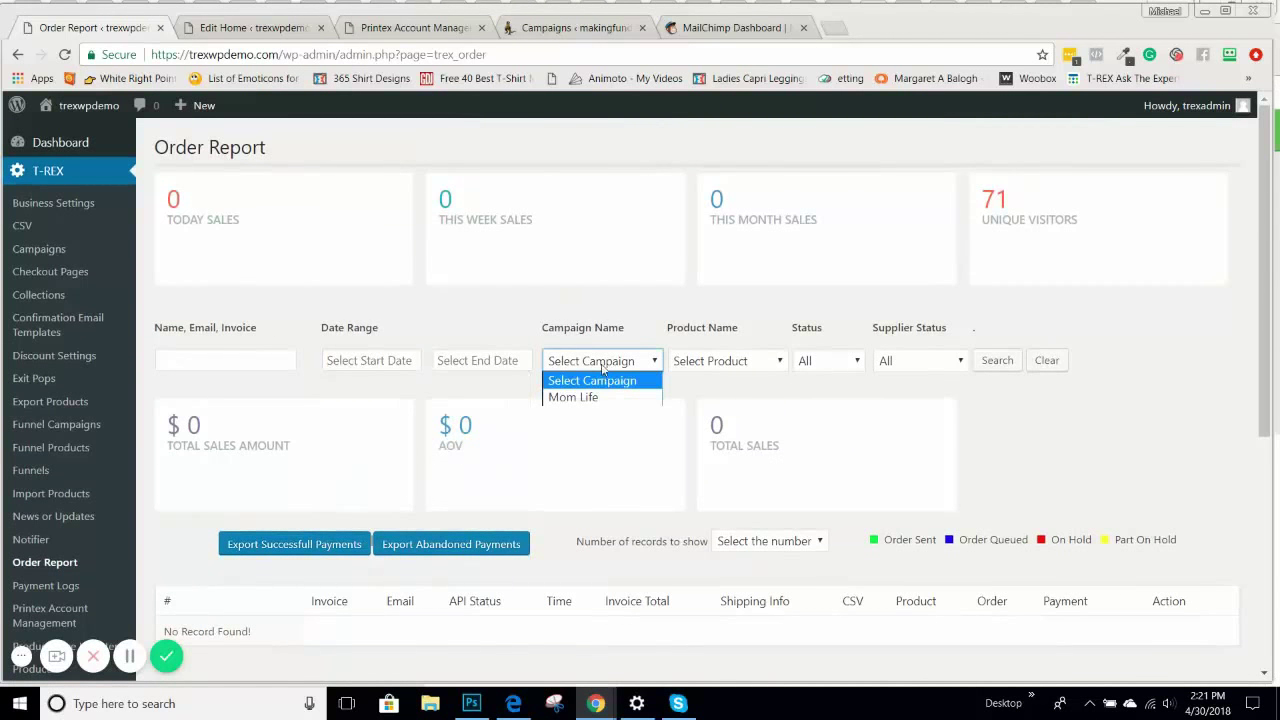
left_click(600, 365)
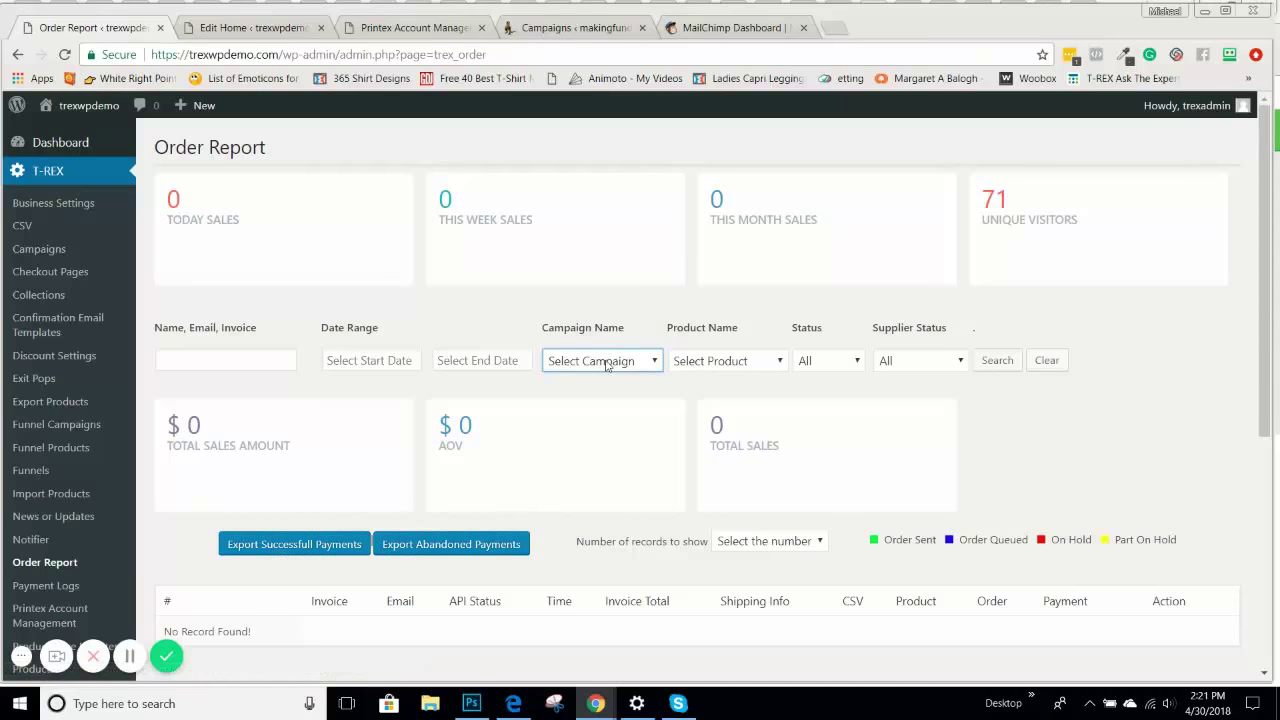
left_click(720, 362)
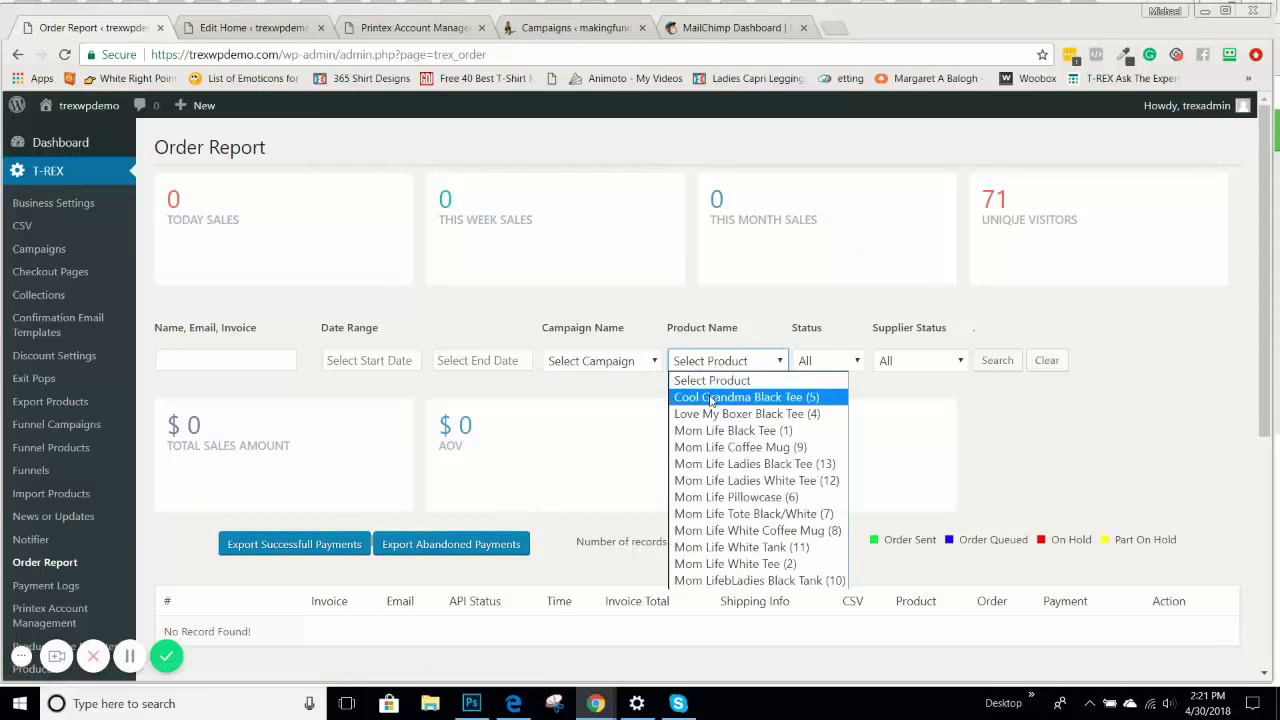
left_click(490, 340)
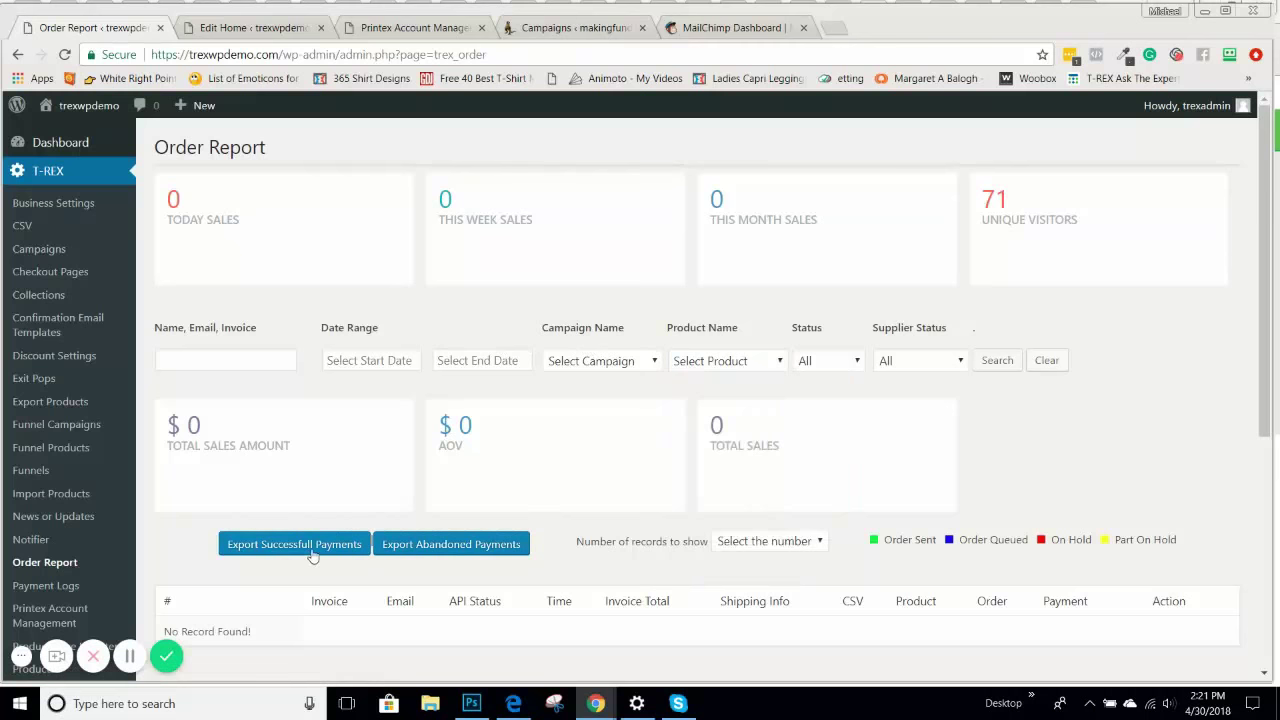
Step: Switch to MailChimp and open the Lists page
left_click(757, 28)
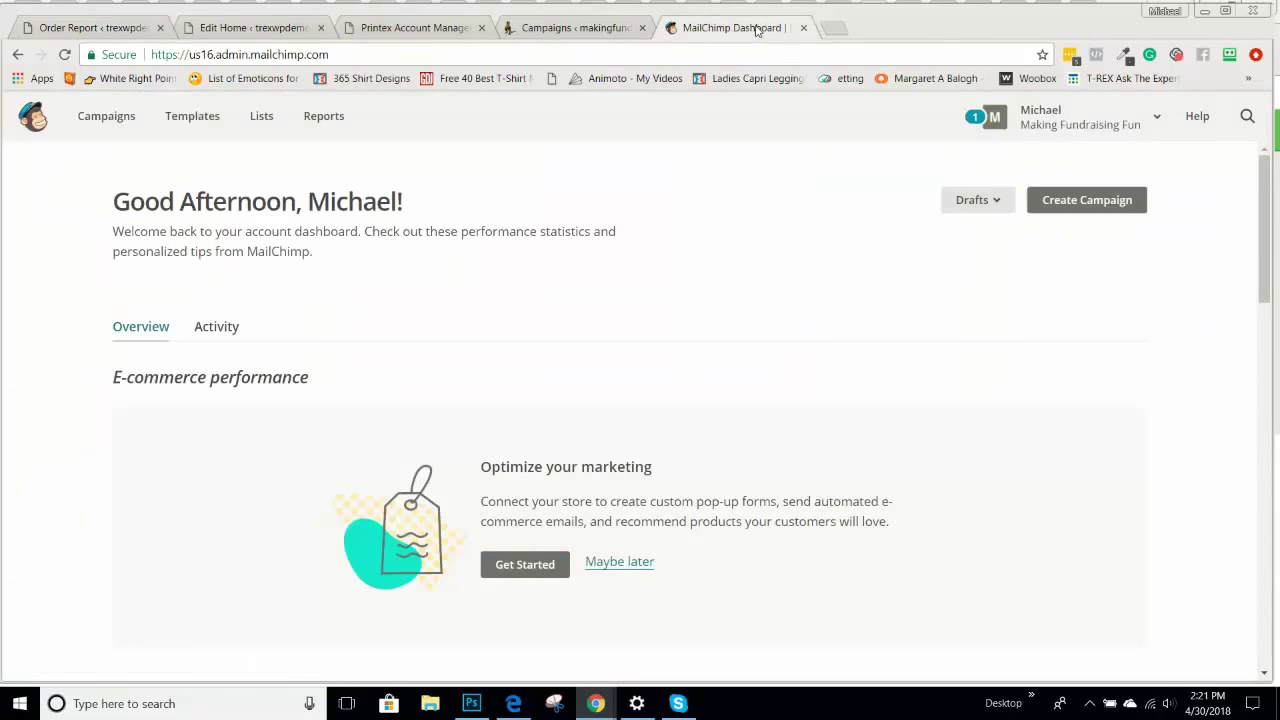
left_click(262, 120)
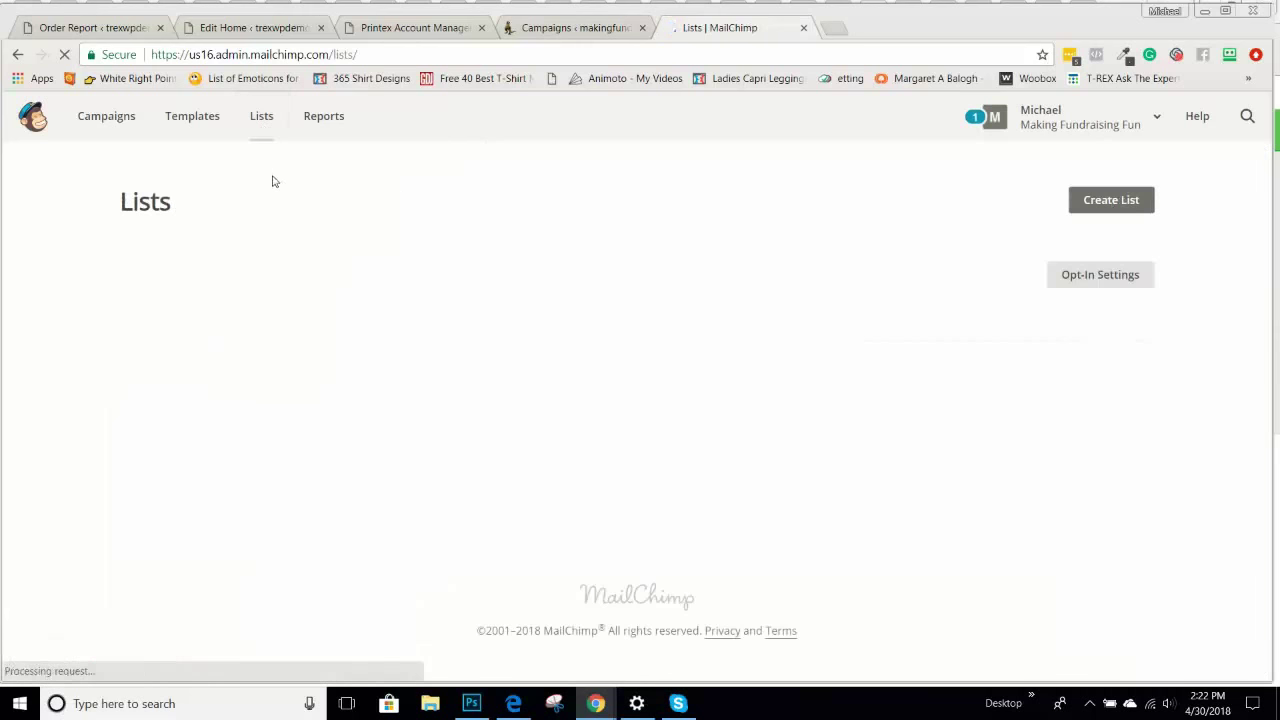
Step: Review the new list form's details, signup reminder, contact information, form settings and notifications, and leave it without creating a list
left_click(1126, 203)
scroll(513, 303, "down", 2)
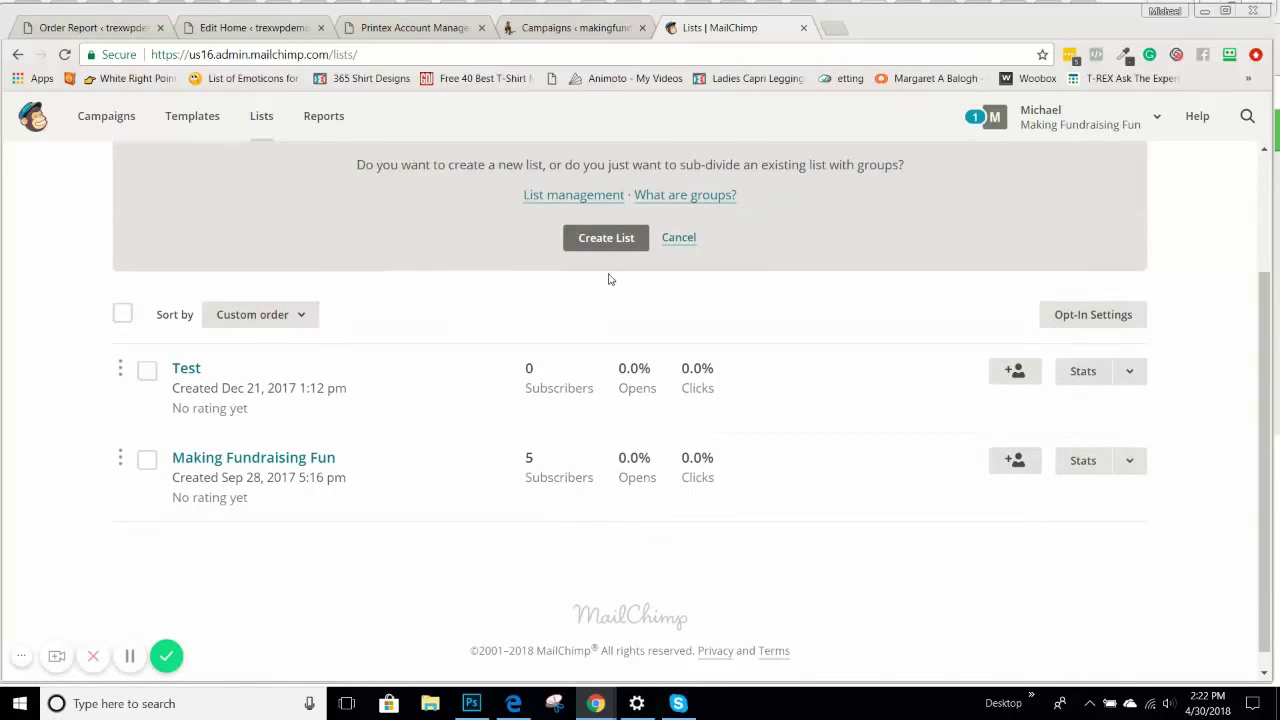
scroll(606, 292, "up", 1)
left_click(600, 323)
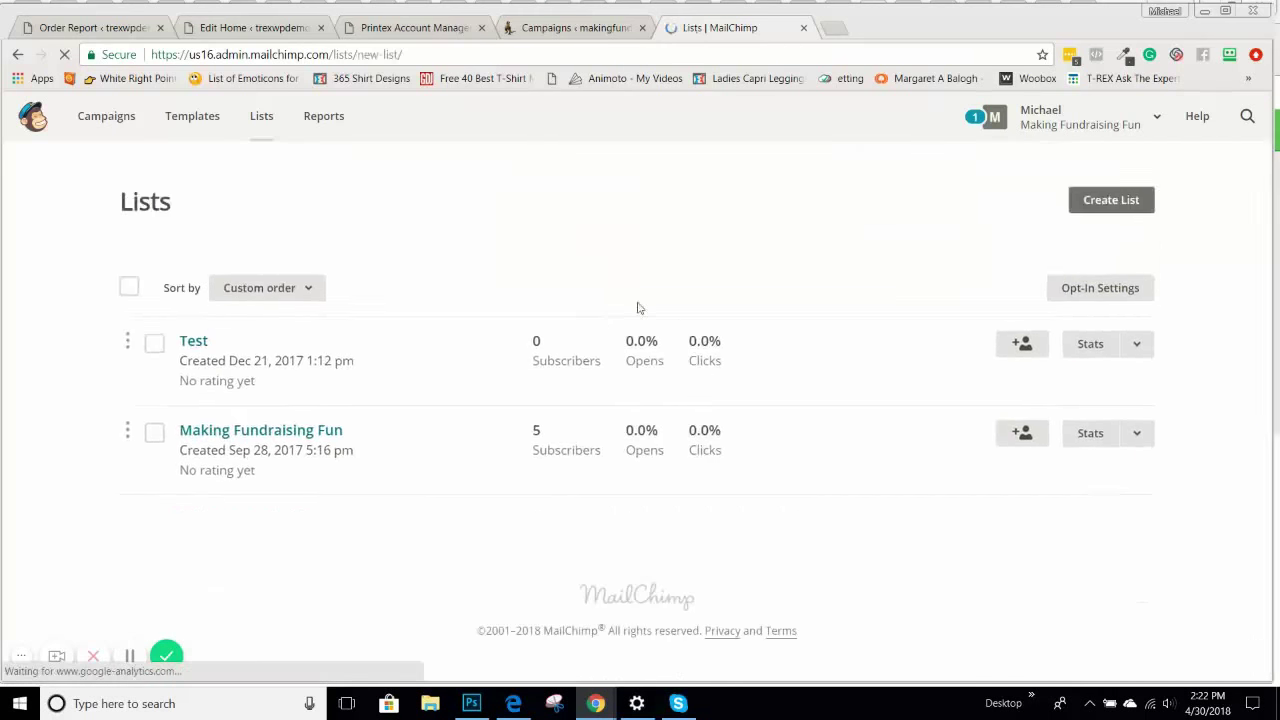
scroll(290, 320, "down", 2)
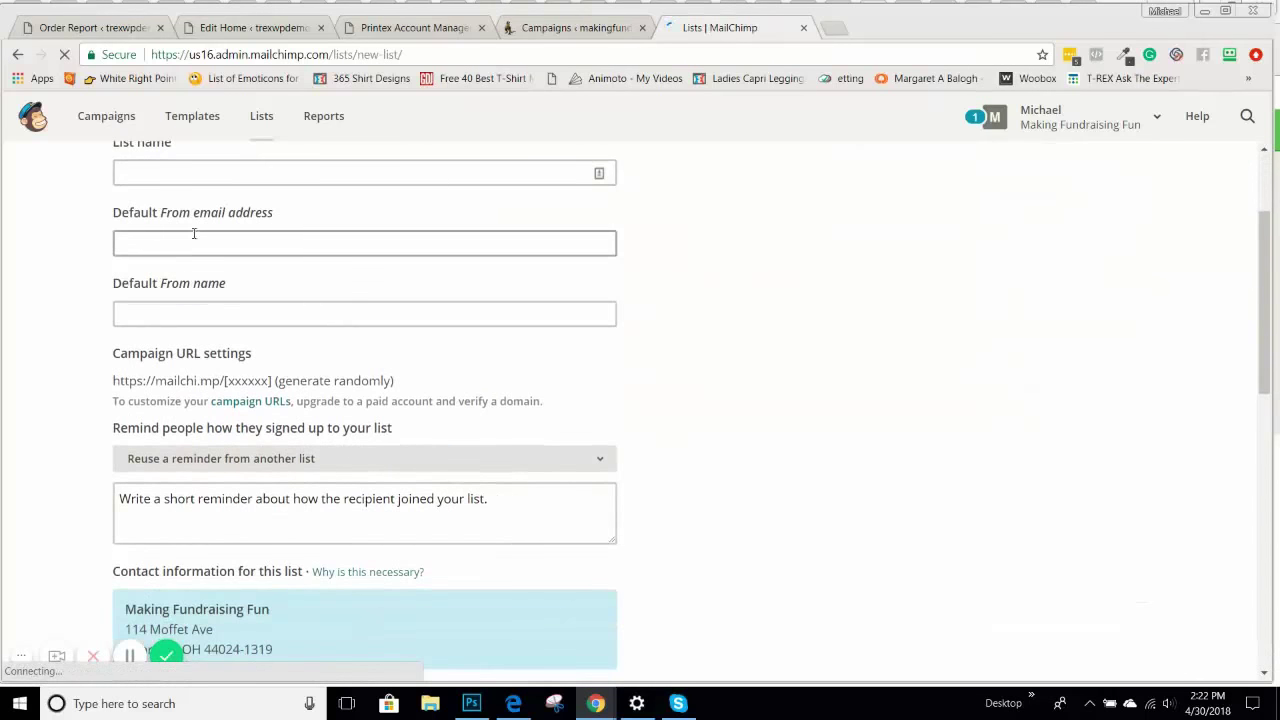
scroll(84, 217, "up", 1)
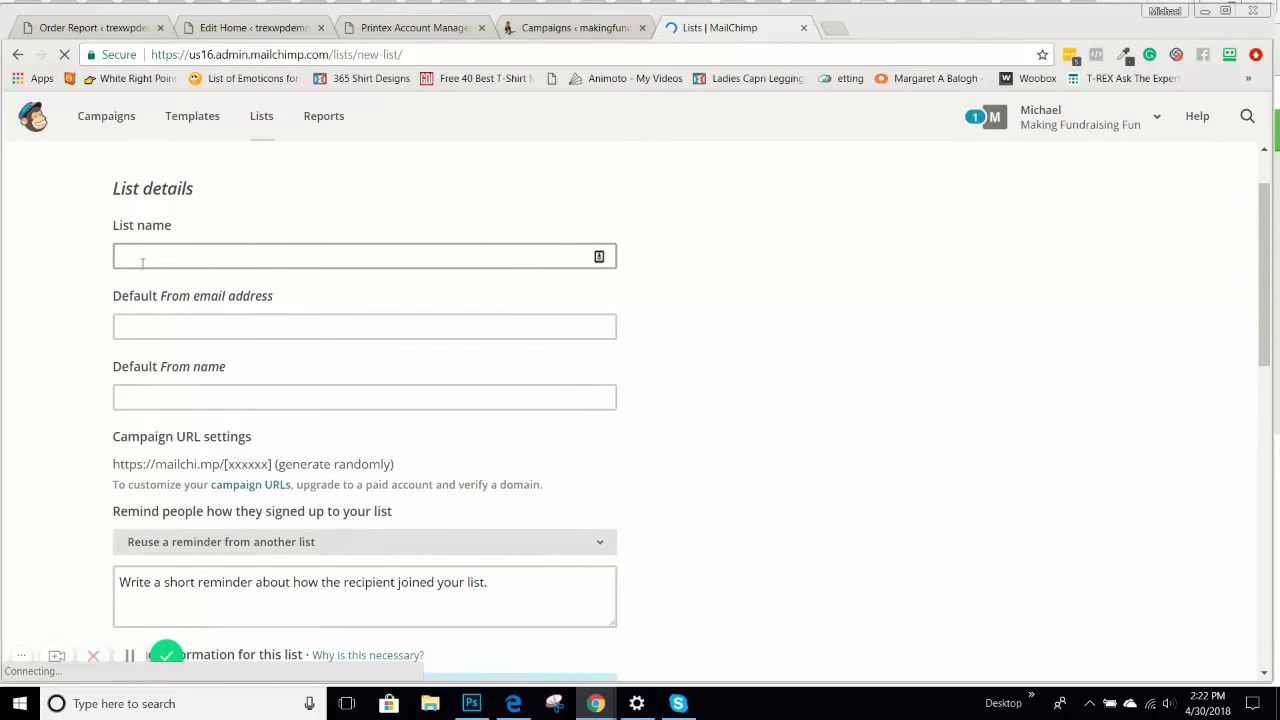
scroll(140, 322, "down", 1)
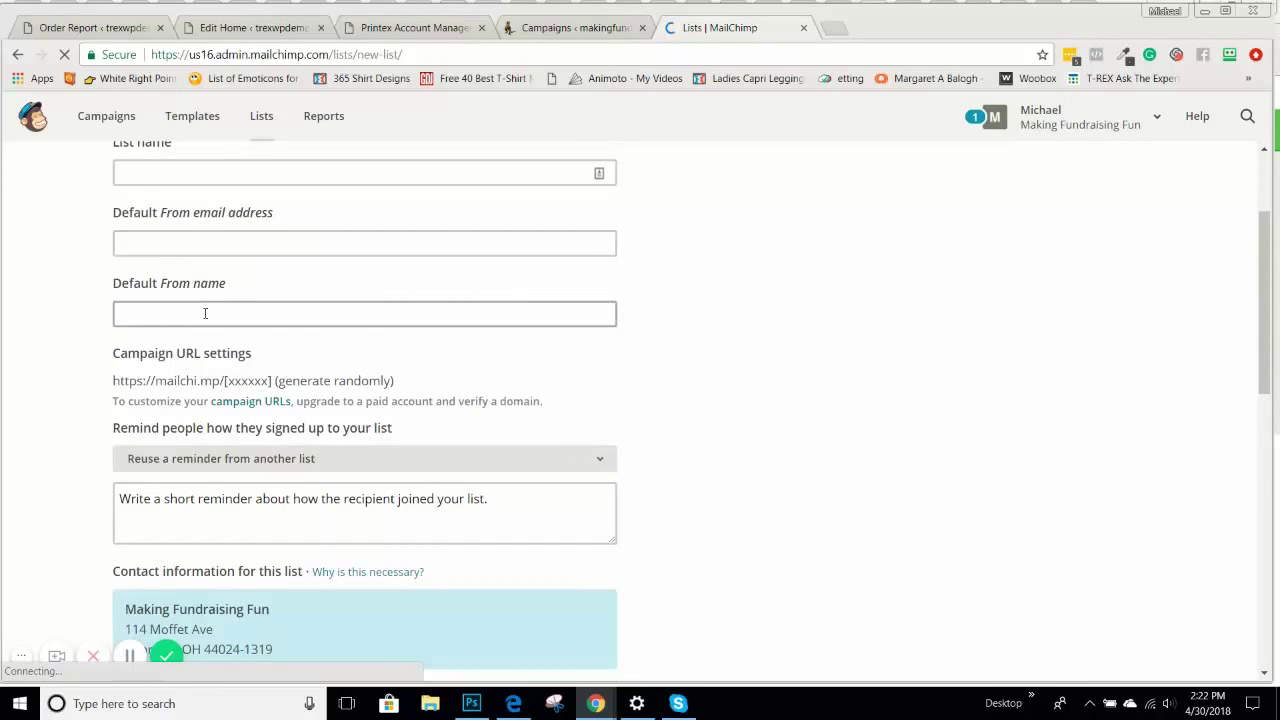
scroll(205, 313, "down", 2)
left_click(155, 332)
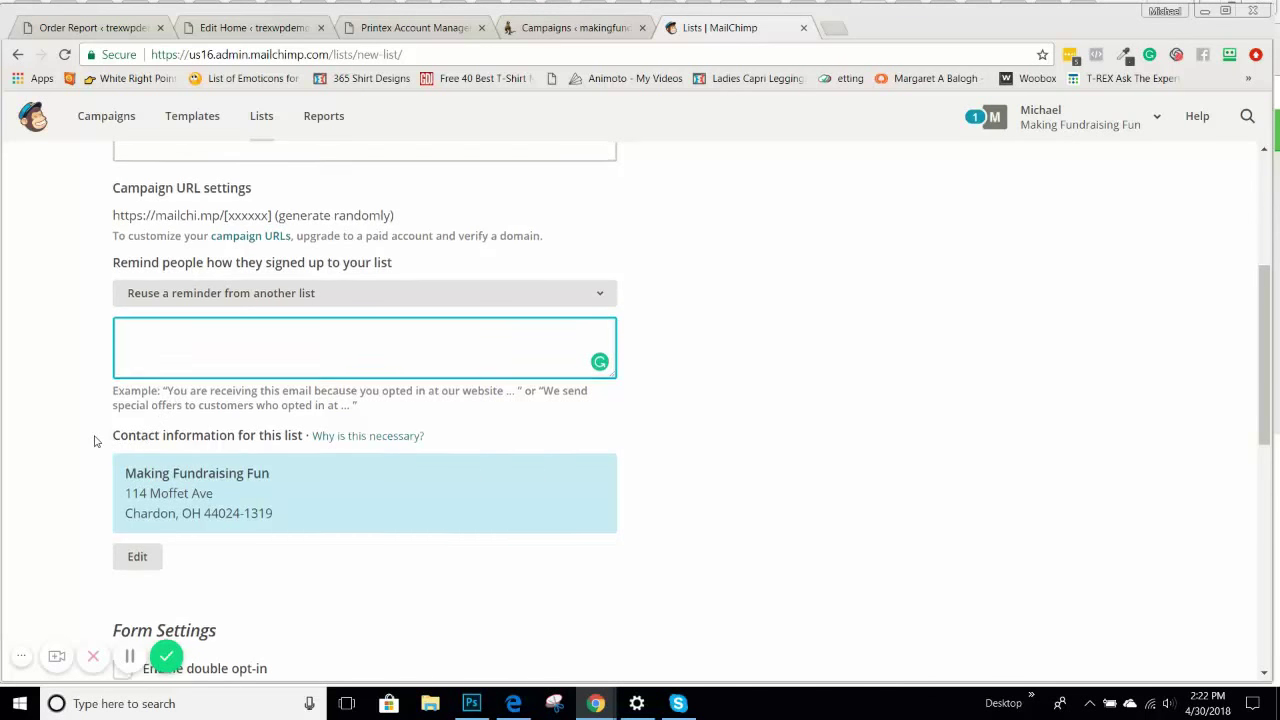
scroll(96, 440, "up", 3)
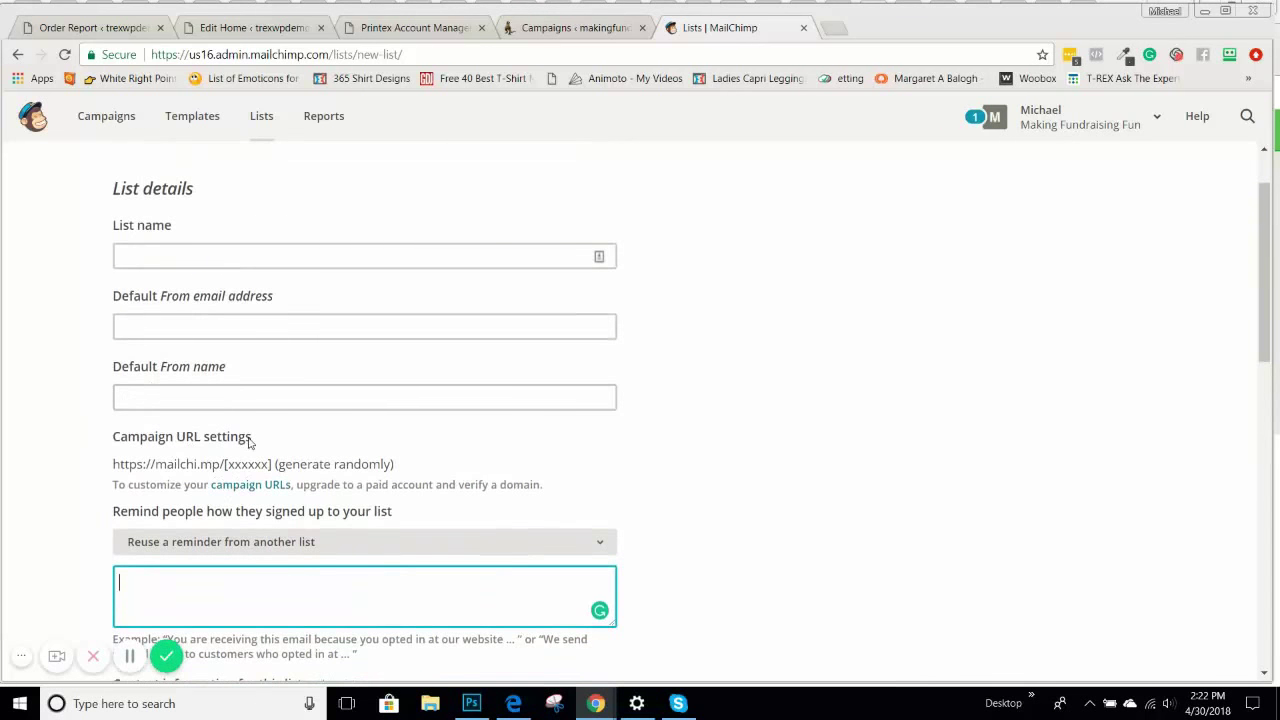
scroll(250, 443, "down", 3)
scroll(250, 443, "down", 5)
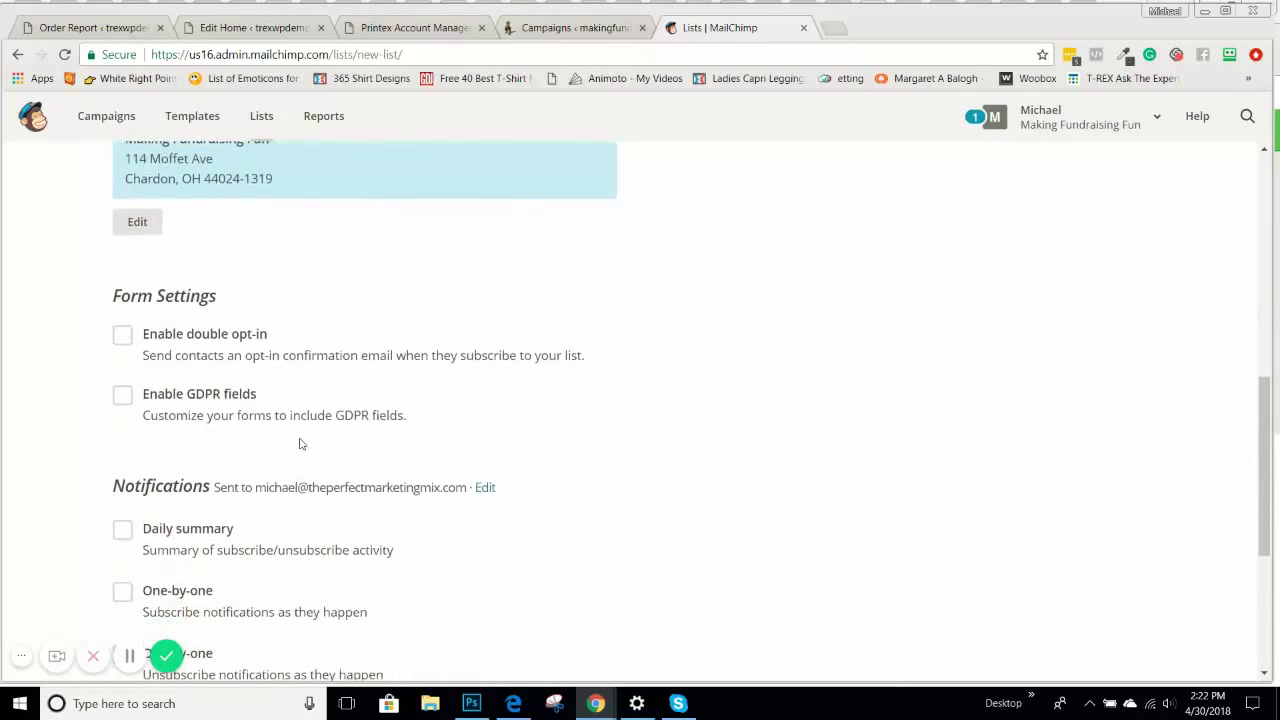
scroll(300, 446, "down", 2)
left_click(139, 581)
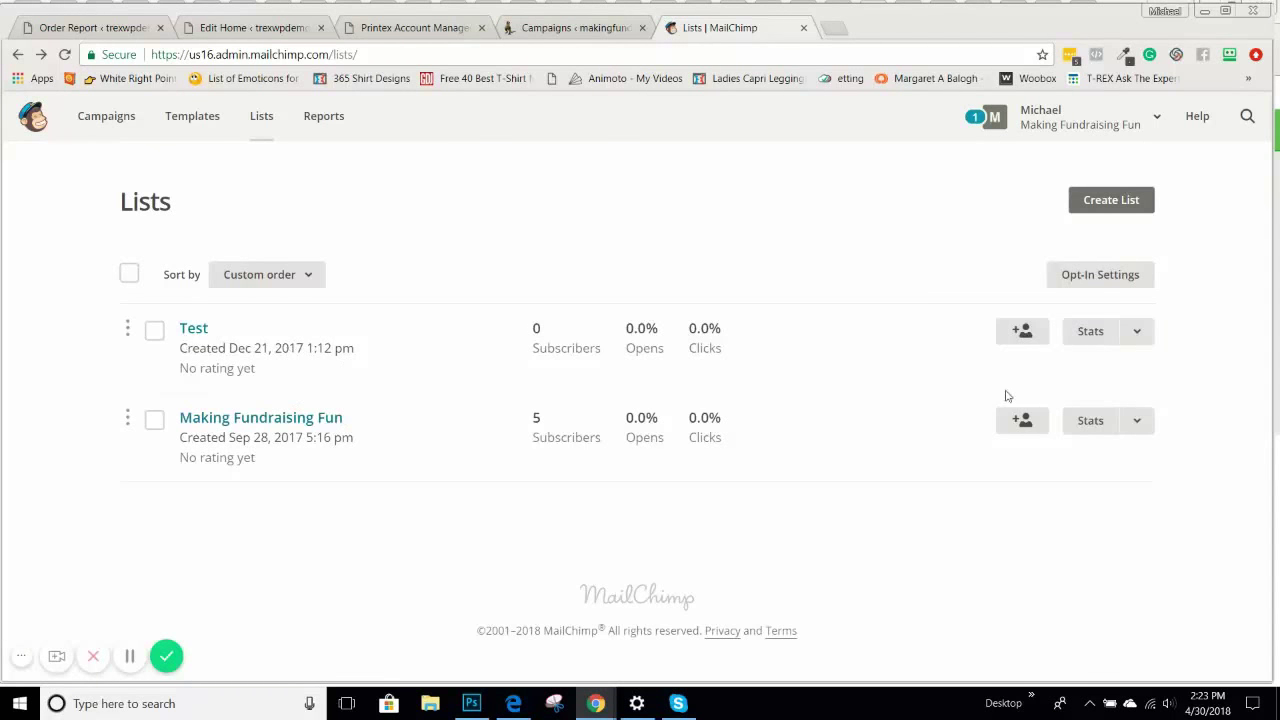
Step: Open the settings of the Test list and copy its unique list ID
left_click(1137, 336)
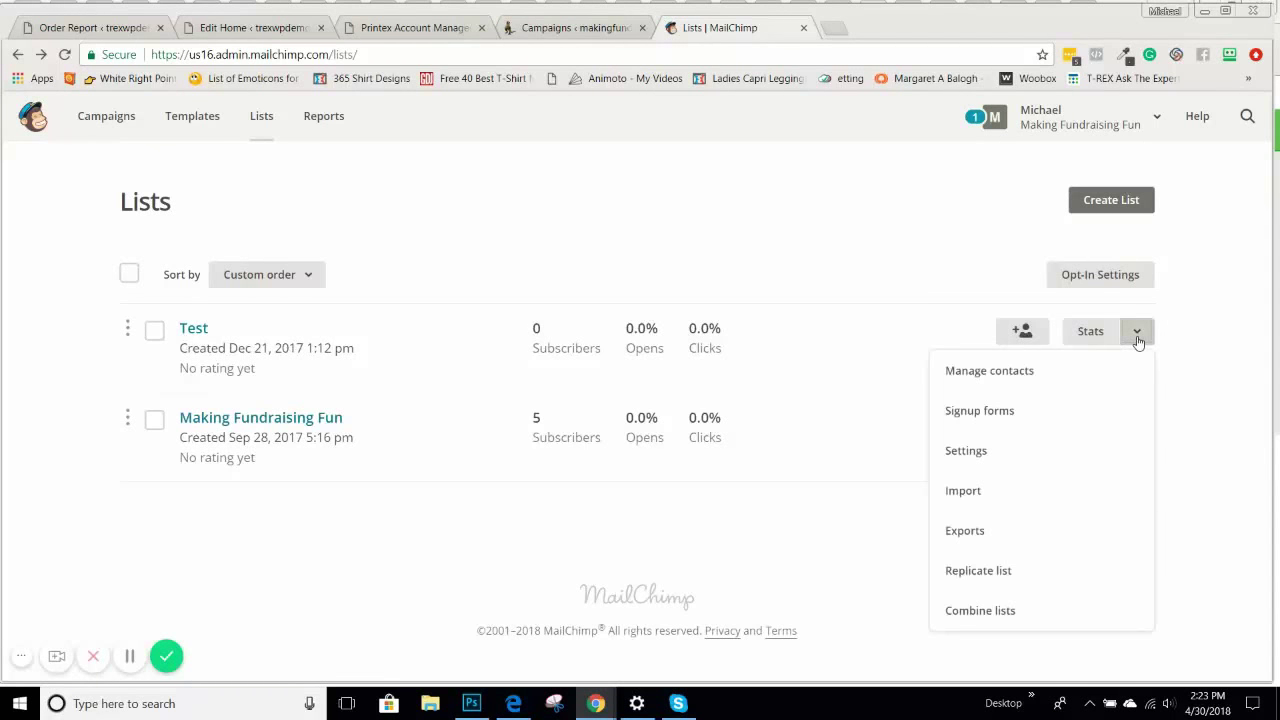
left_click(958, 452)
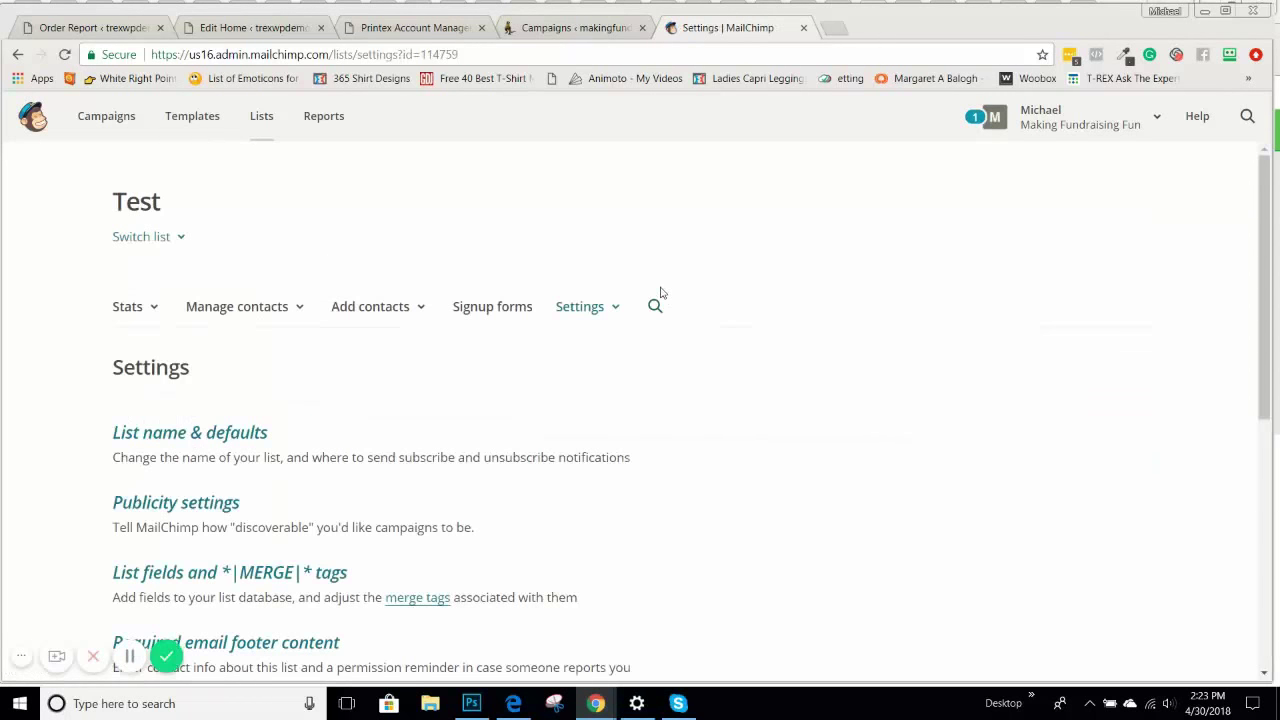
scroll(670, 297, "down", 2)
scroll(675, 297, "down", 4)
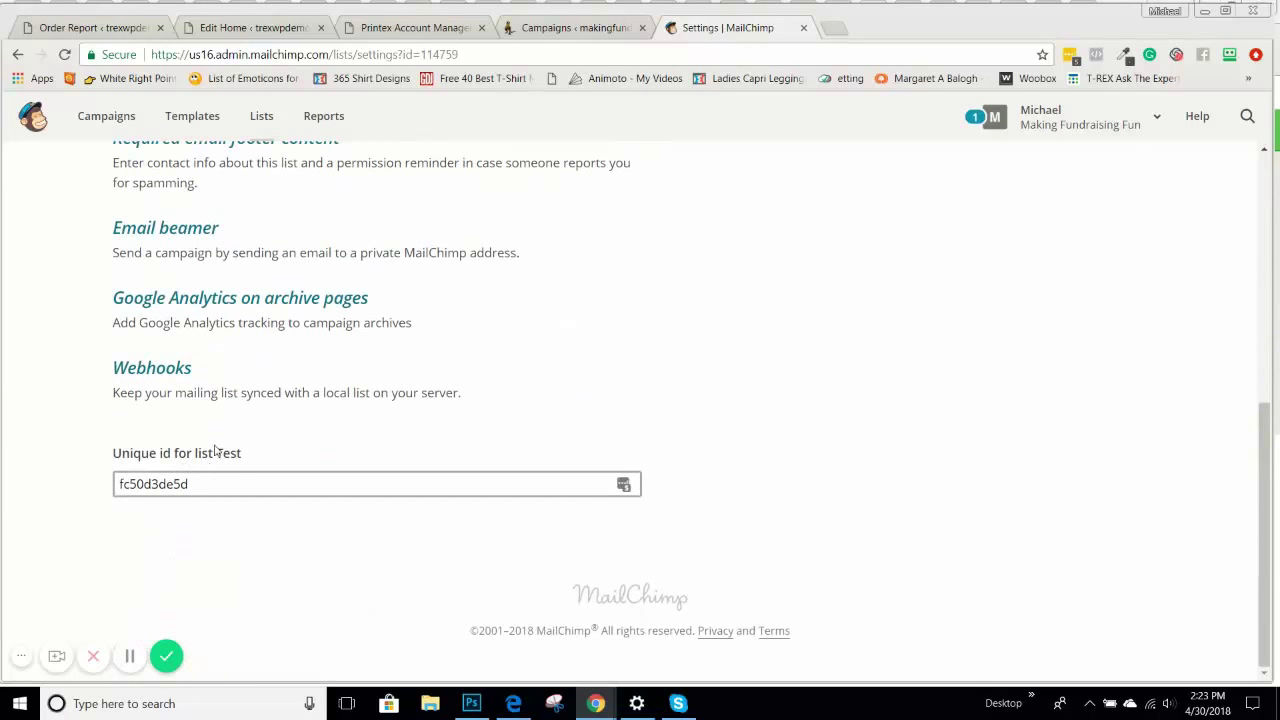
double_click(184, 490)
key("ctrl+c")
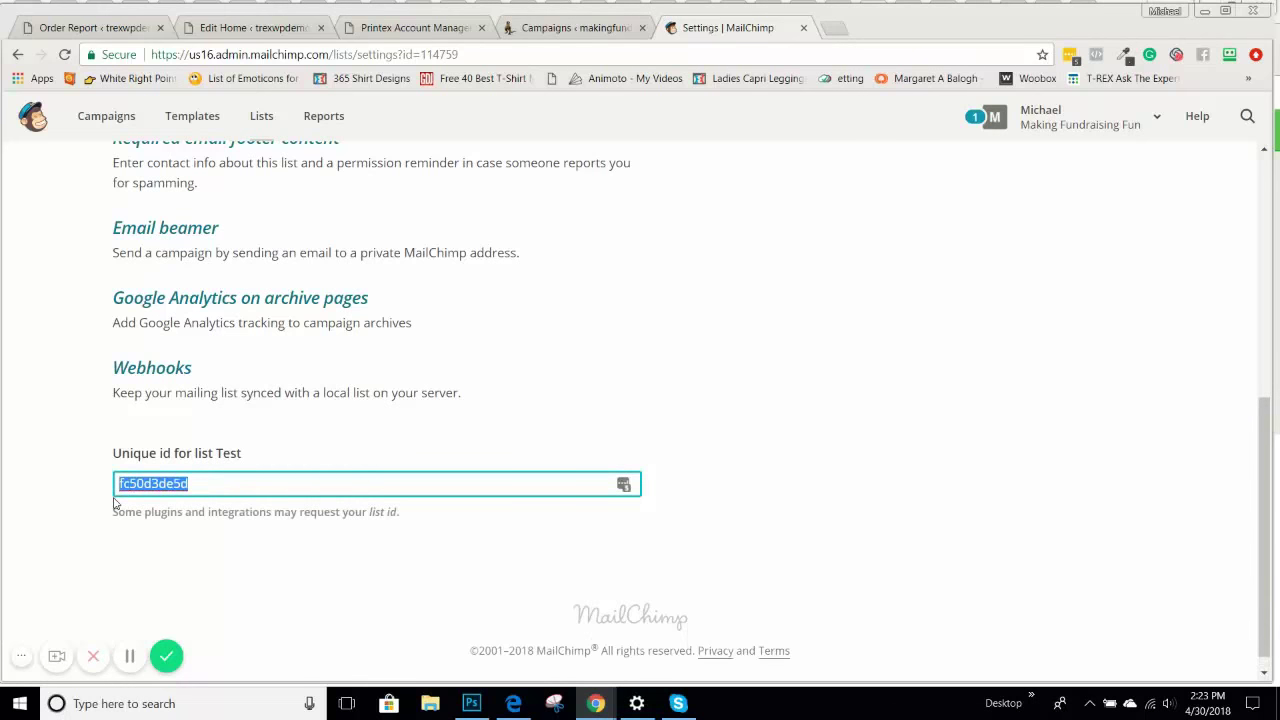
Step: Switch to the WordPress site's T-REX Business Settings and paste the copied list ID as the Mailchimp List ID
left_click(102, 28)
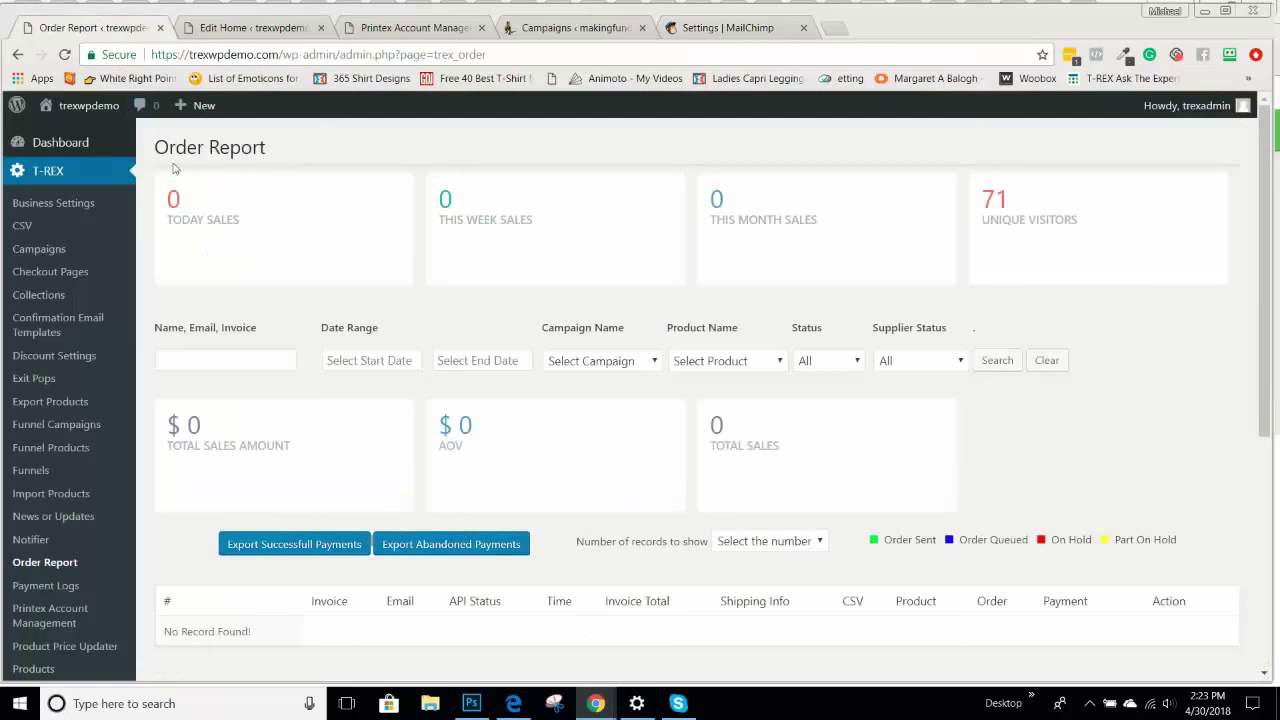
left_click(70, 208)
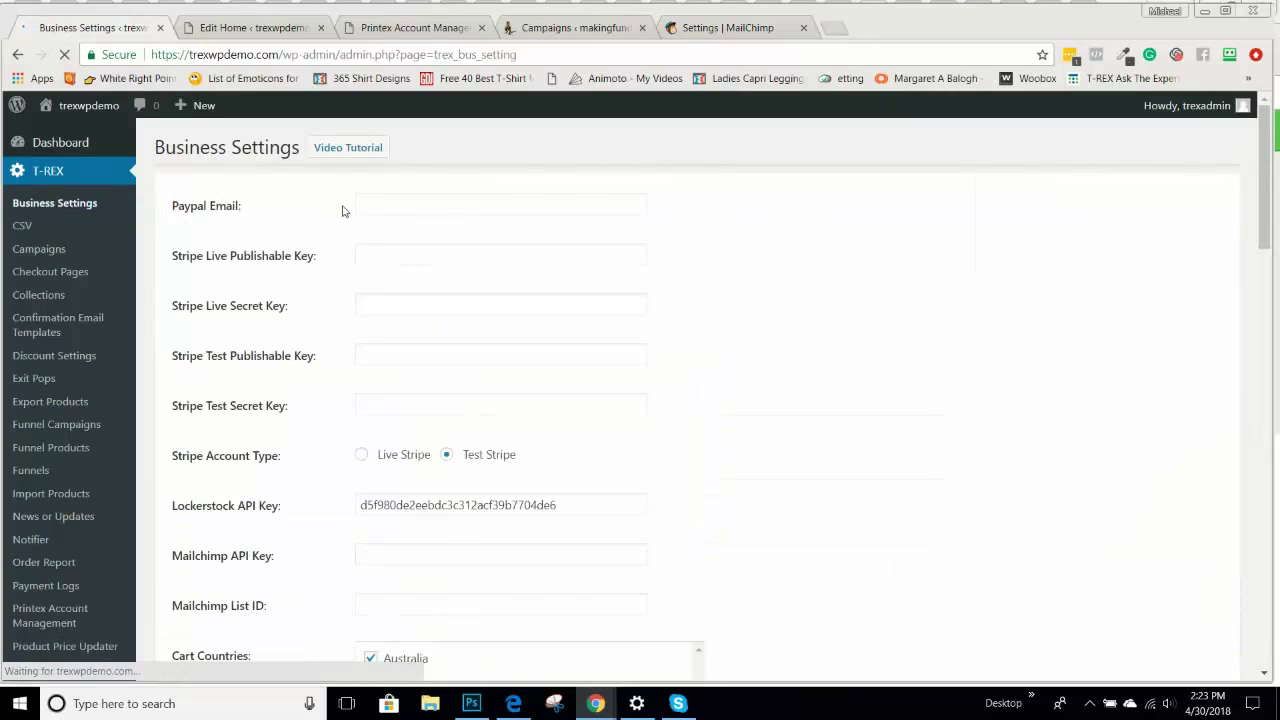
scroll(343, 229, "down", 2)
left_click(368, 520)
key("ctrl+v")
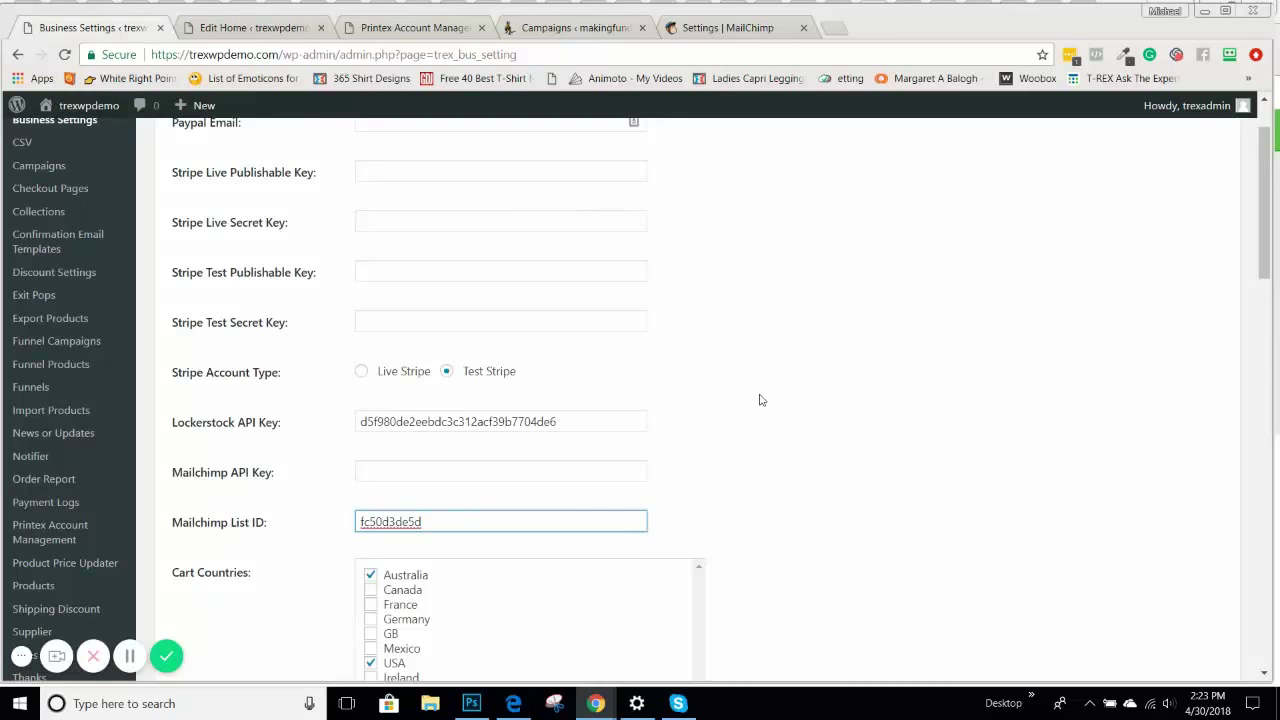
Step: Switch to MailChimp and open the API keys page from the account profile's extras
left_click(741, 28)
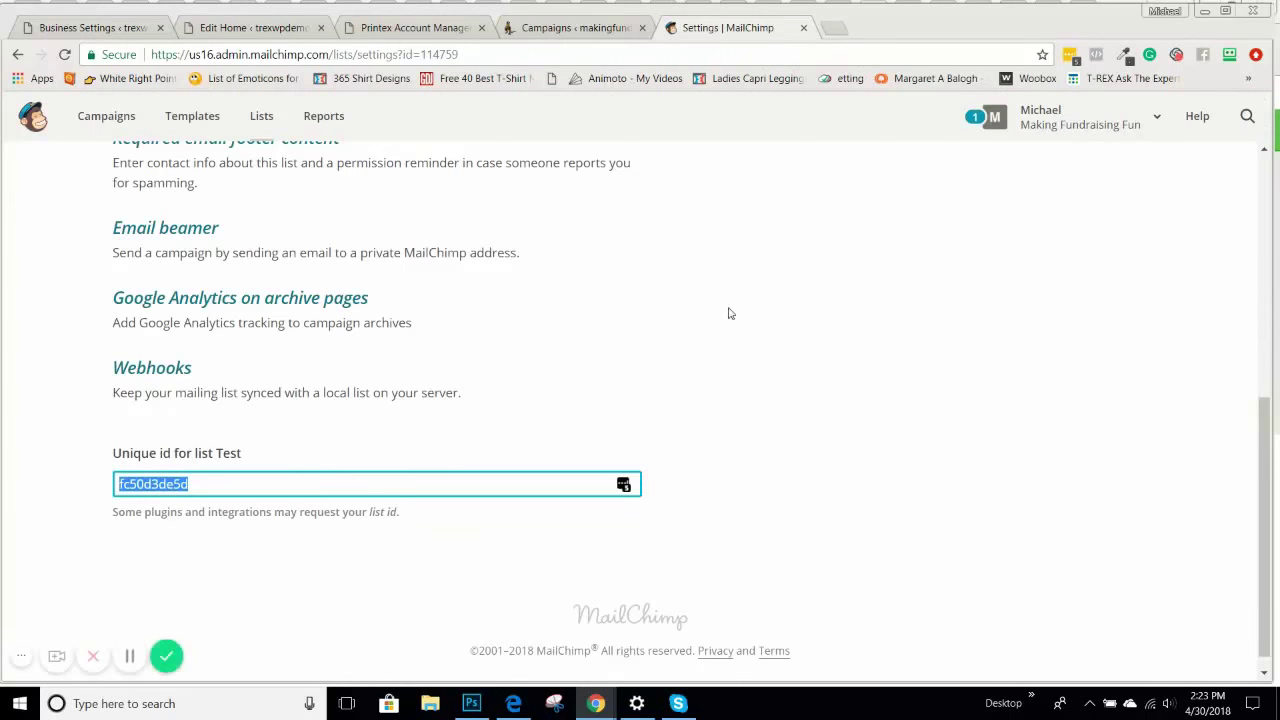
scroll(137, 274, "up", 10)
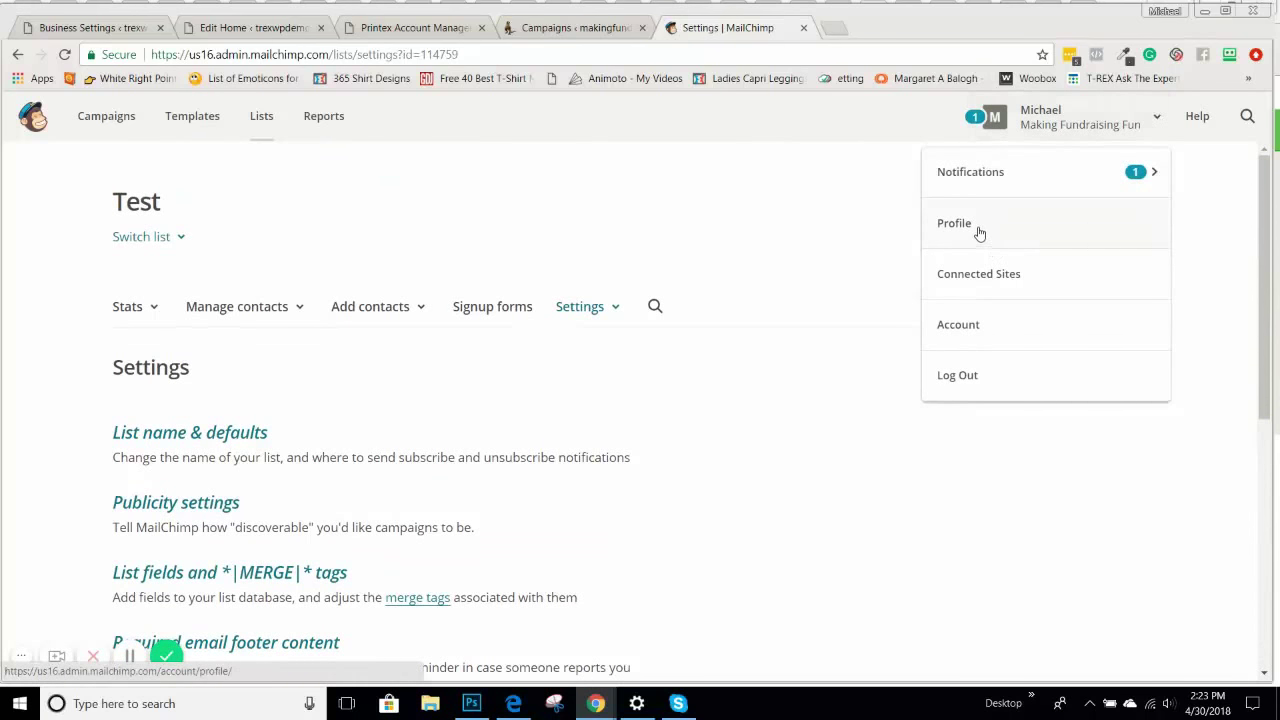
left_click(979, 232)
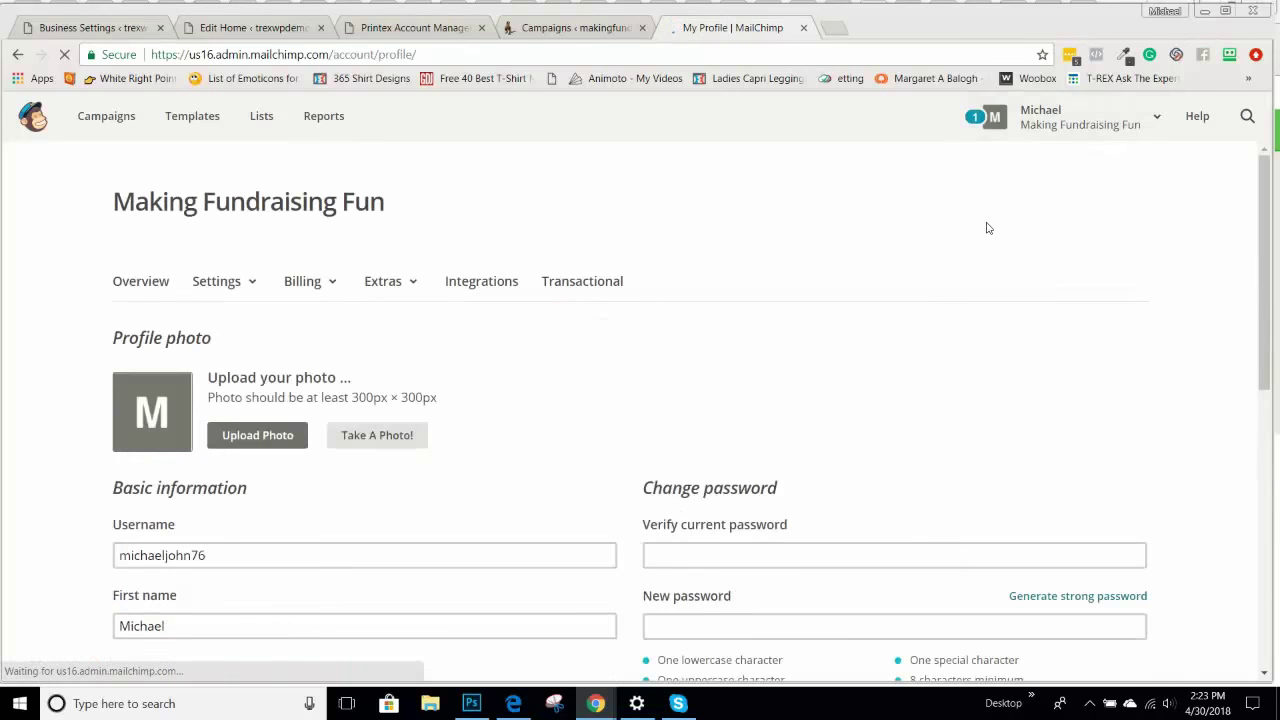
left_click(415, 287)
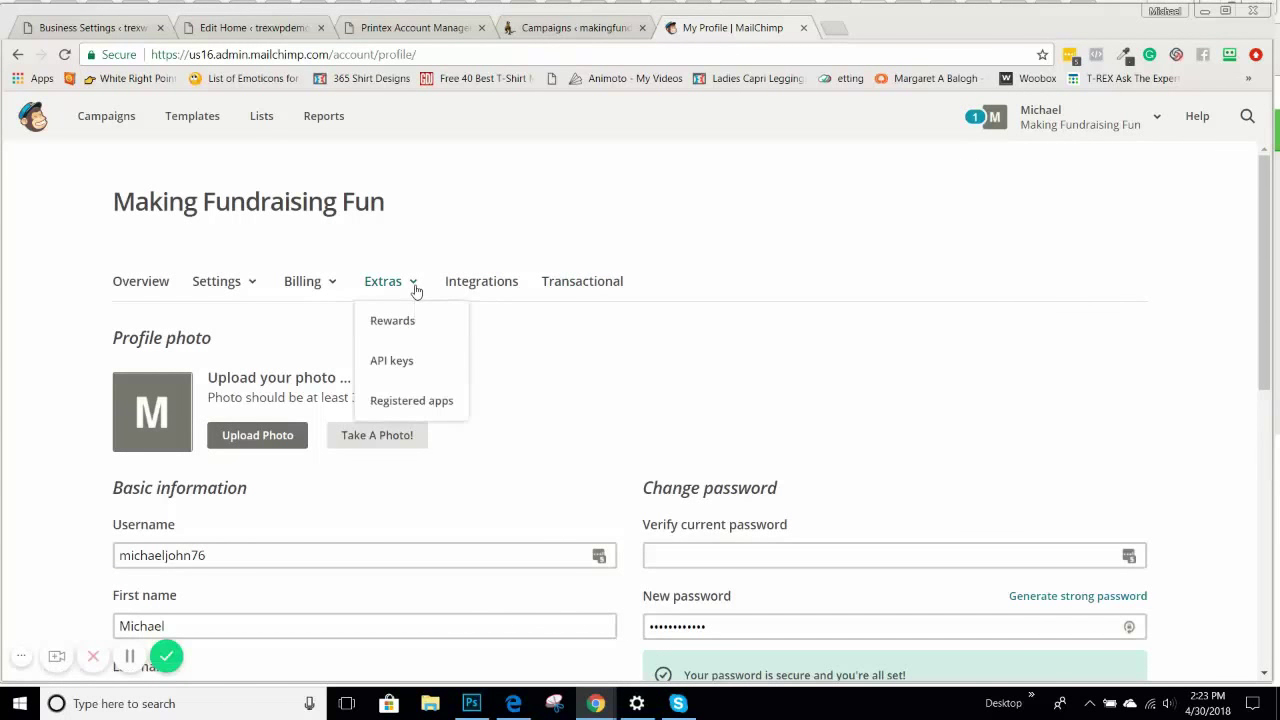
left_click(392, 360)
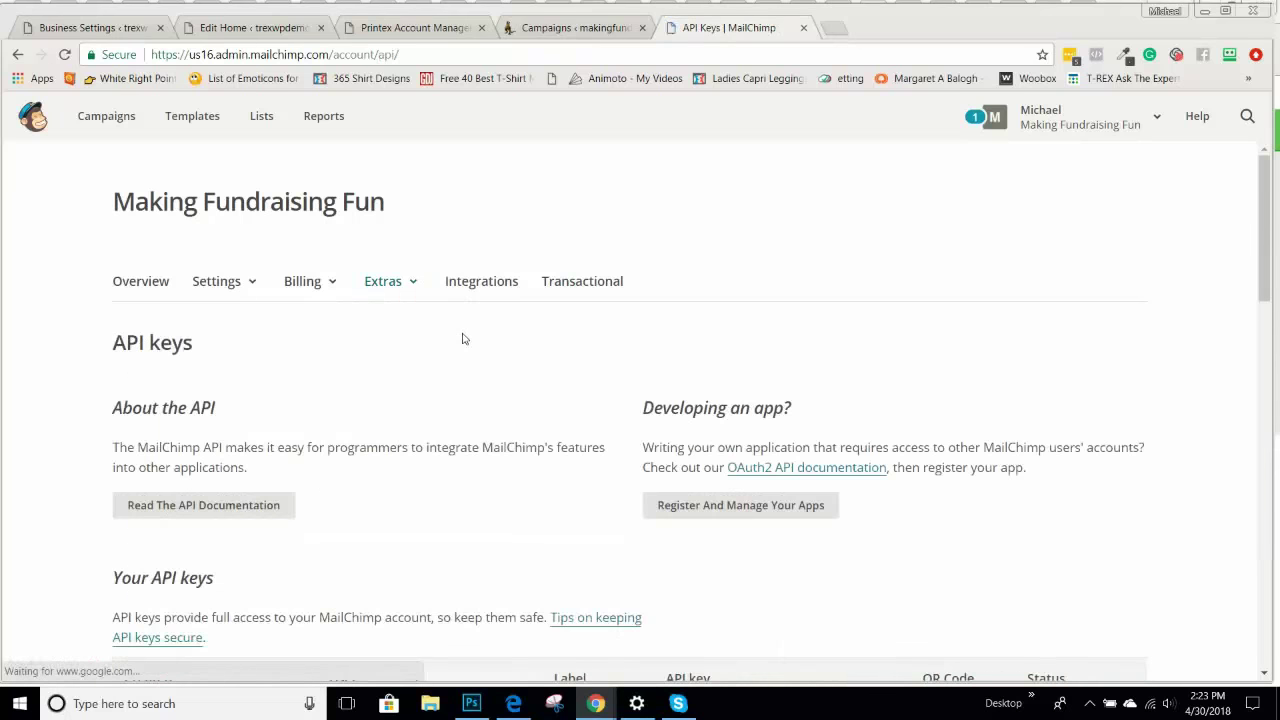
Step: Copy the existing API key listed under Your API keys
scroll(464, 341, "down", 2)
scroll(463, 339, "down", 1)
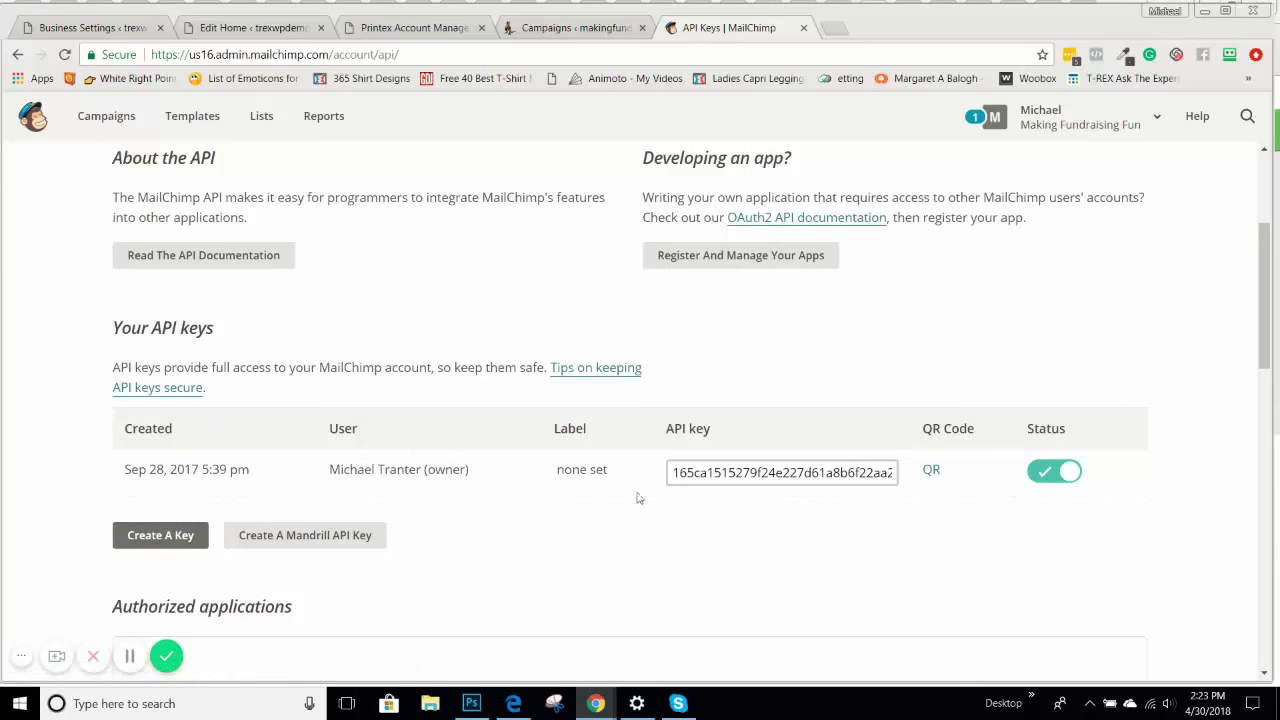
left_click(671, 472)
left_click_drag(671, 472, 978, 487)
key("ctrl+c")
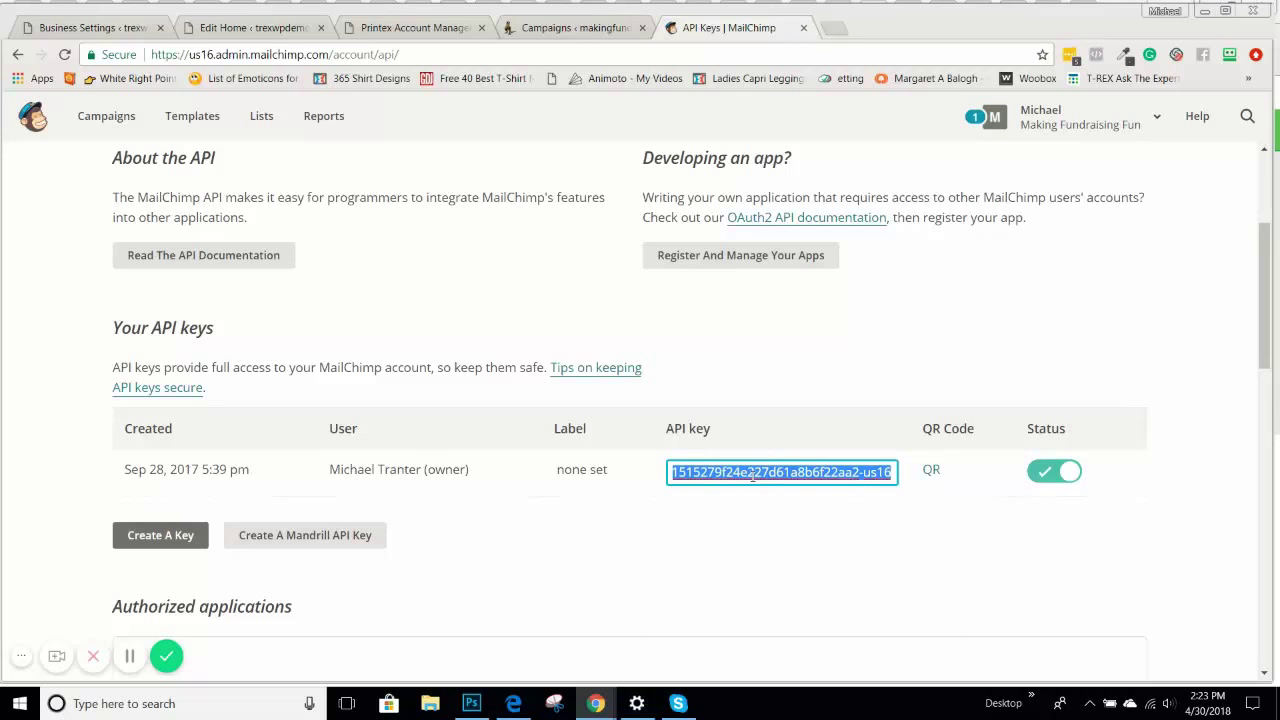
Step: Switch to T-REX Business Settings, paste the copied key as the Mailchimp API Key, and try to save the settings
left_click(48, 28)
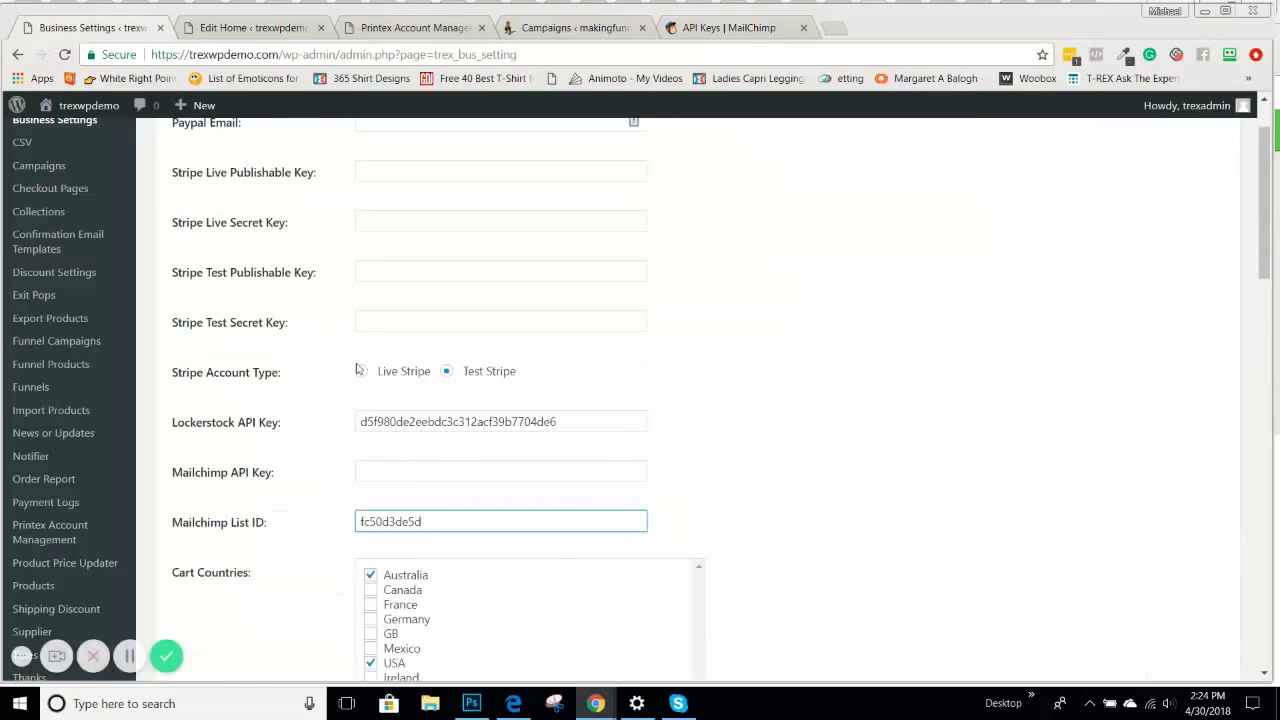
left_click(362, 473)
key("ctrl+v")
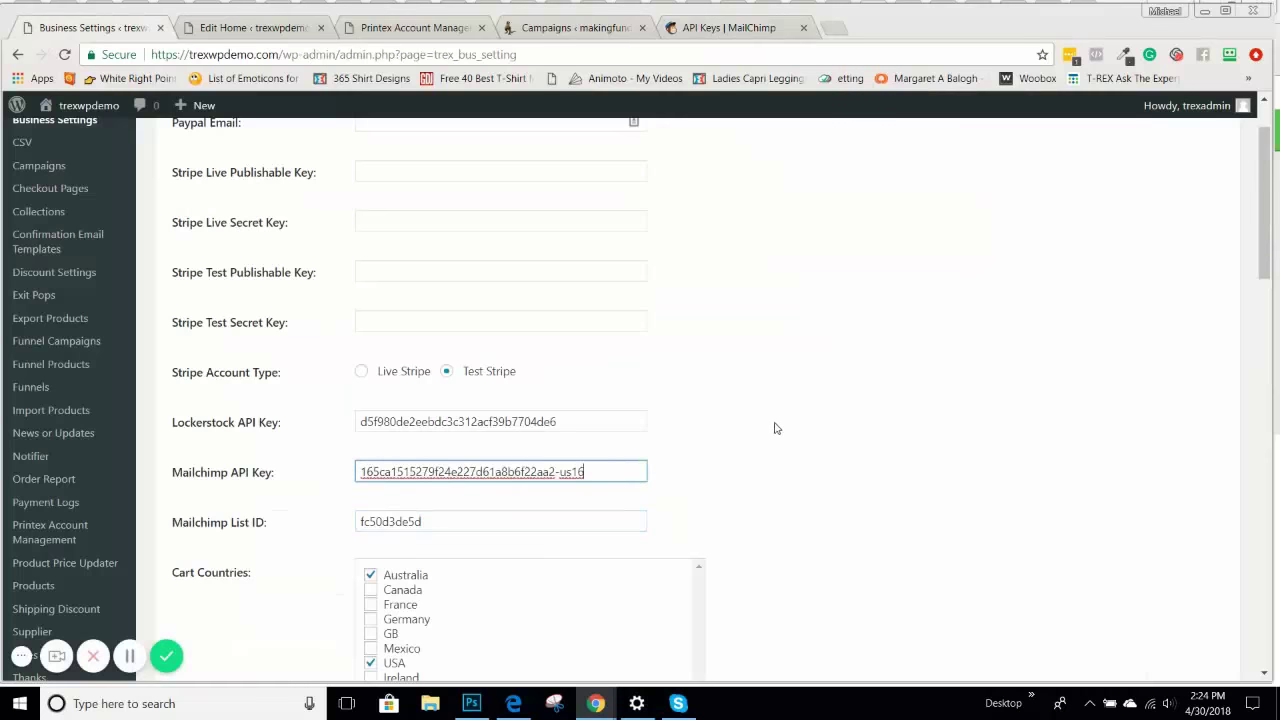
scroll(775, 428, "down", 15)
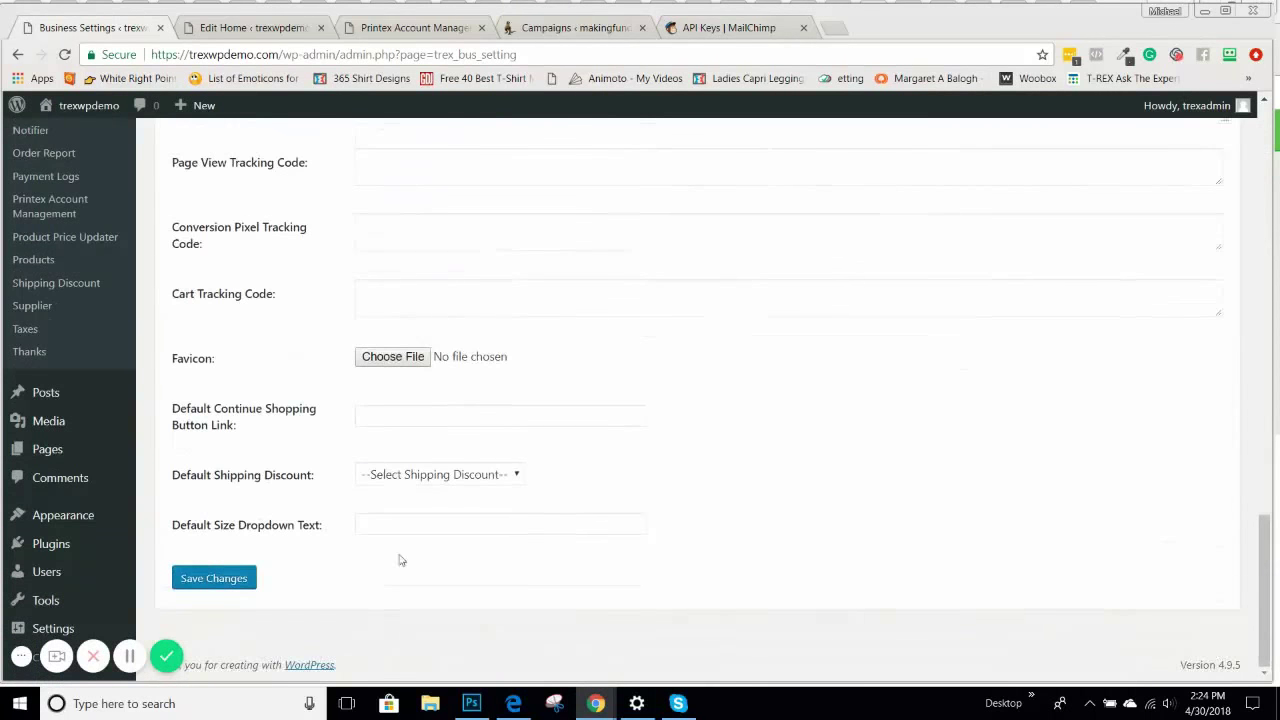
left_click(236, 579)
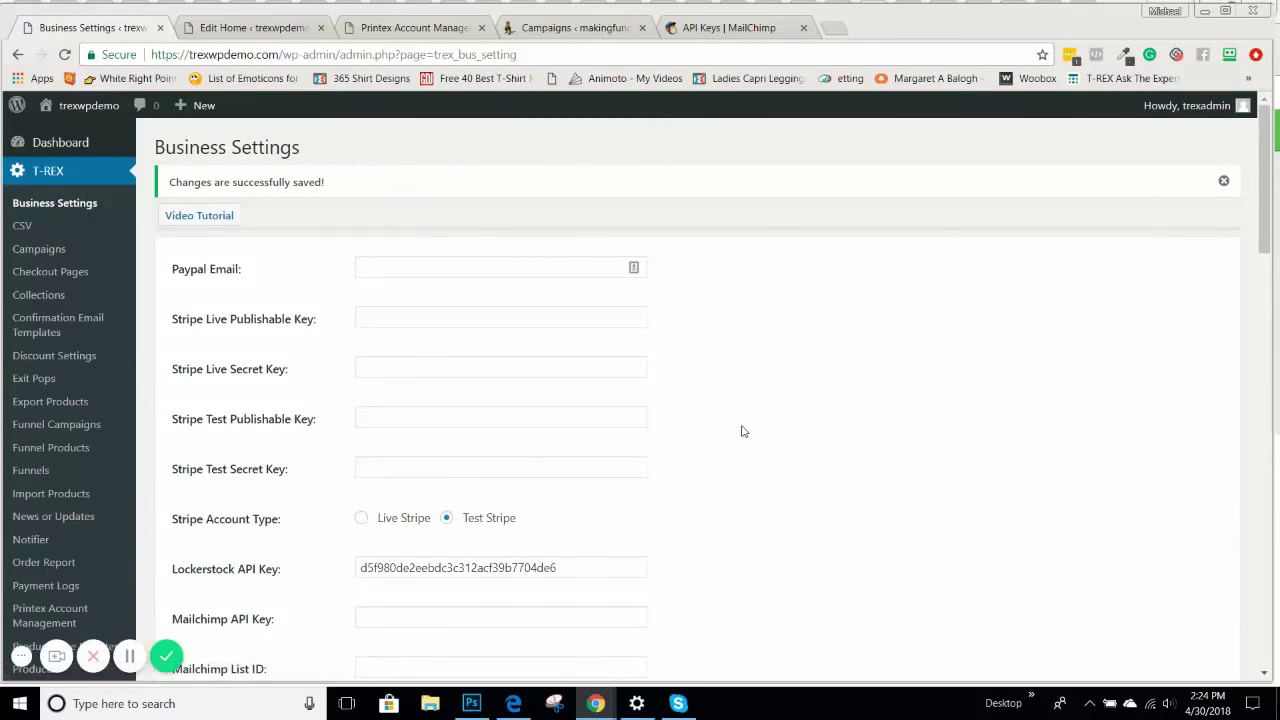
Step: Paste the API key into the empty Mailchimp API Key field again, dismissing the Facebook notification
scroll(750, 425, "down", 3)
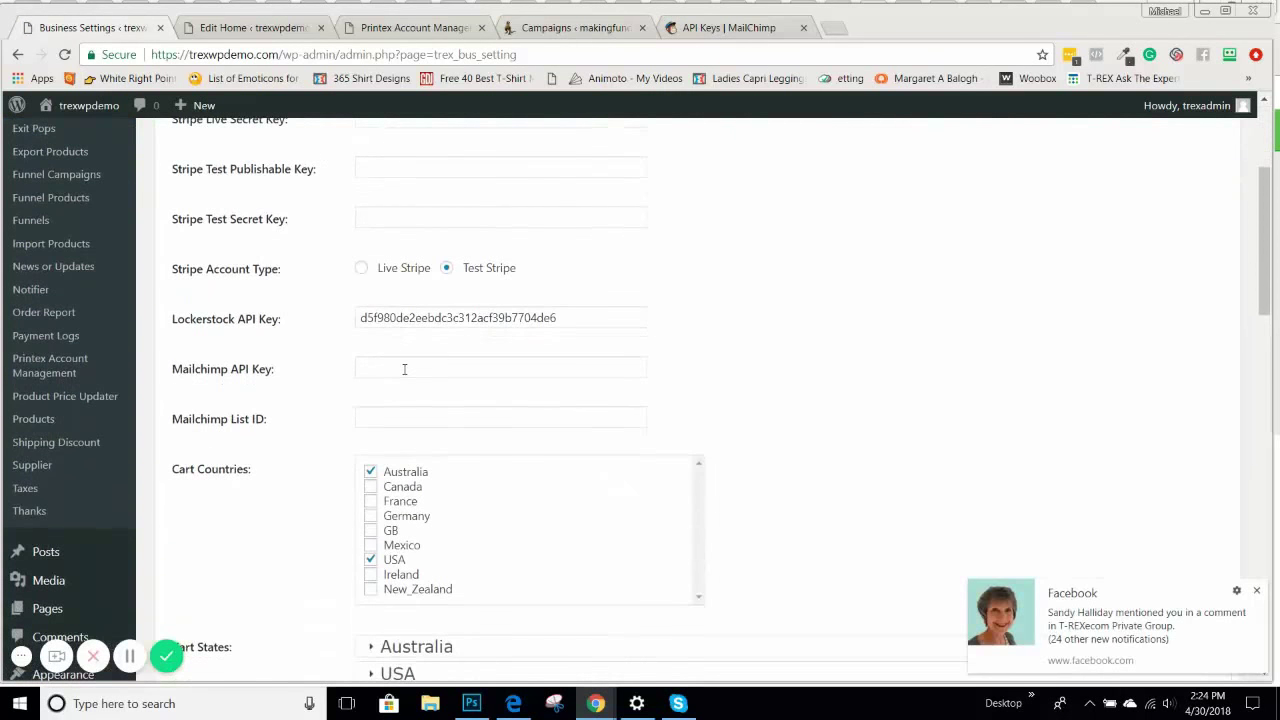
left_click(404, 369)
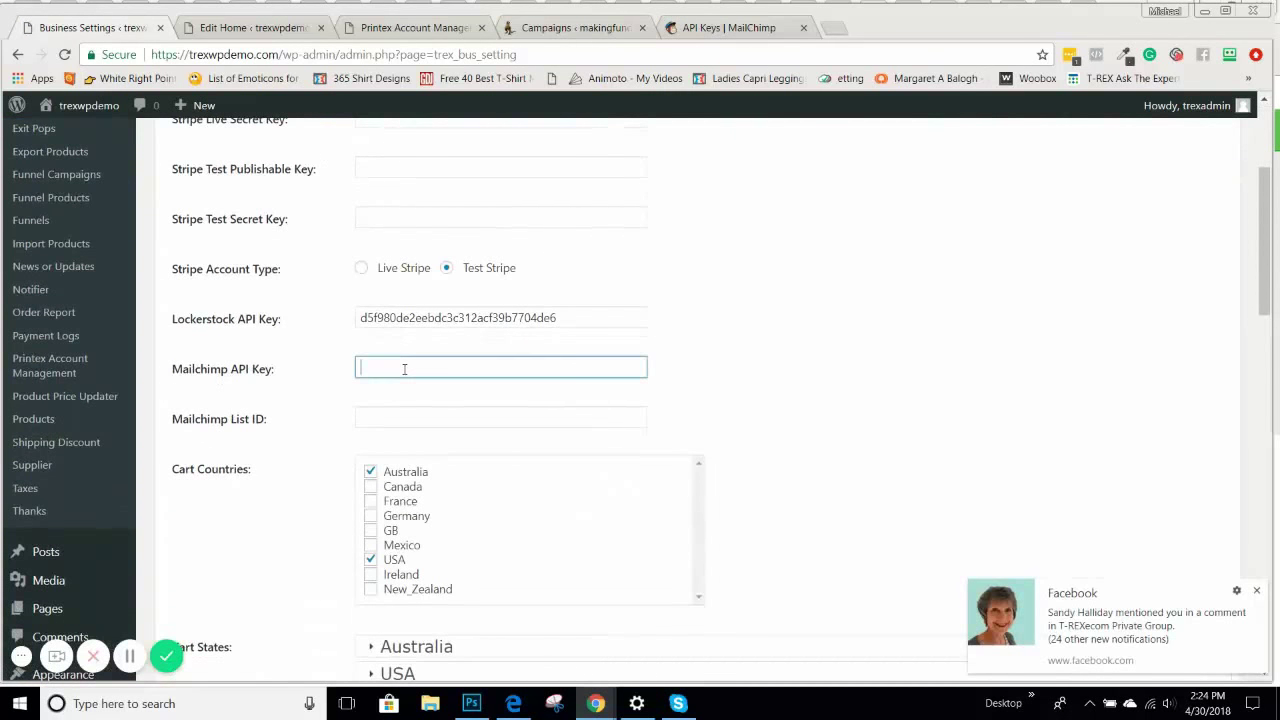
left_click(1257, 592)
key("ctrl+v")
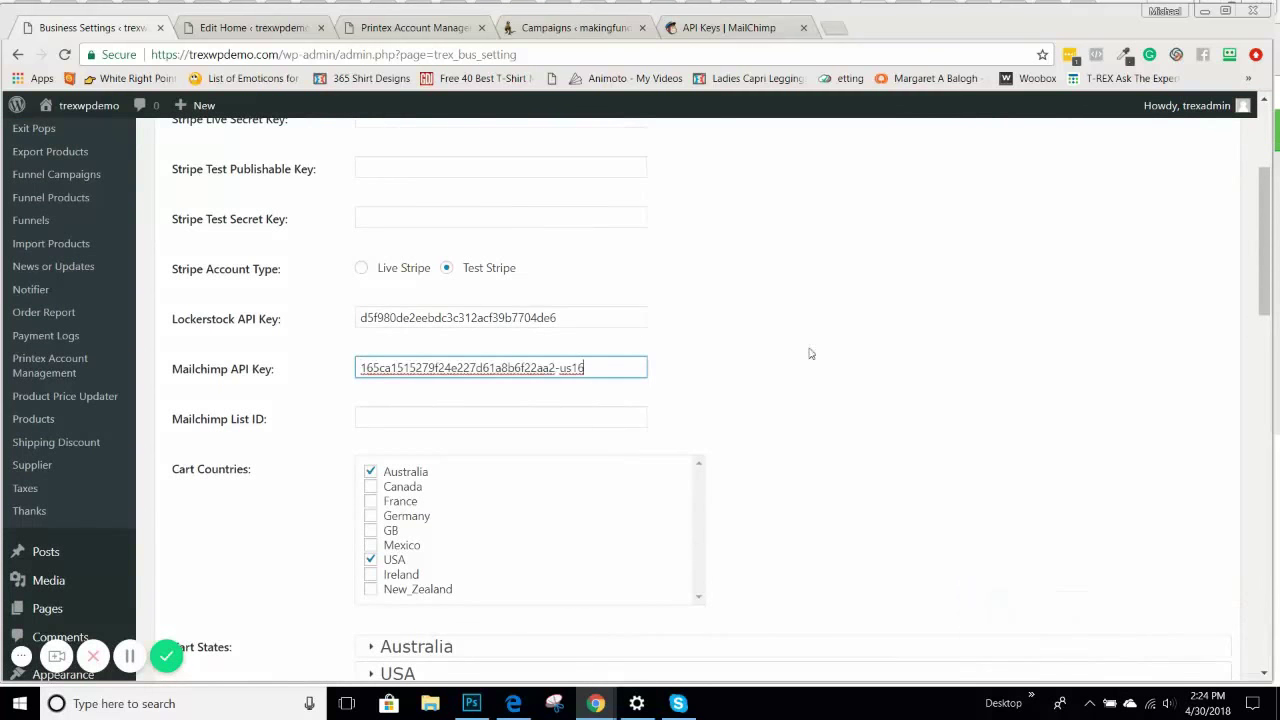
Step: Switch to MailChimp, open the Test list's settings from the Lists page, and copy its unique list ID
left_click(718, 28)
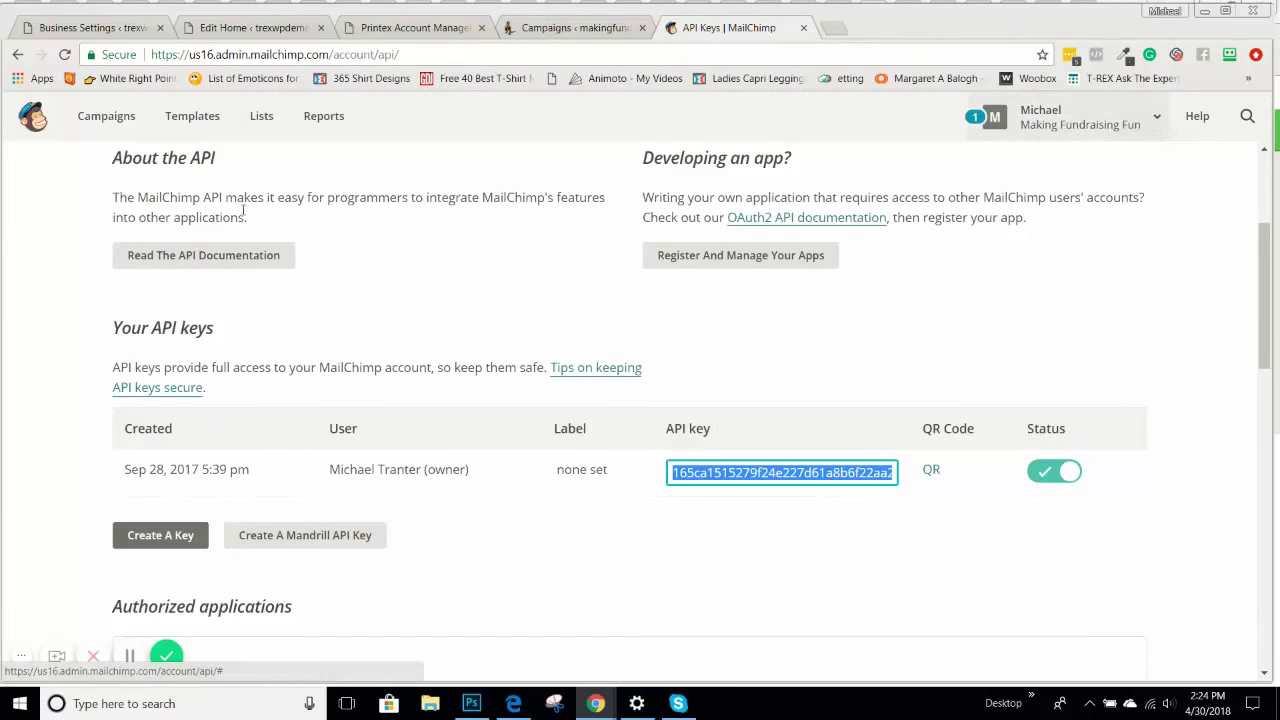
left_click(261, 116)
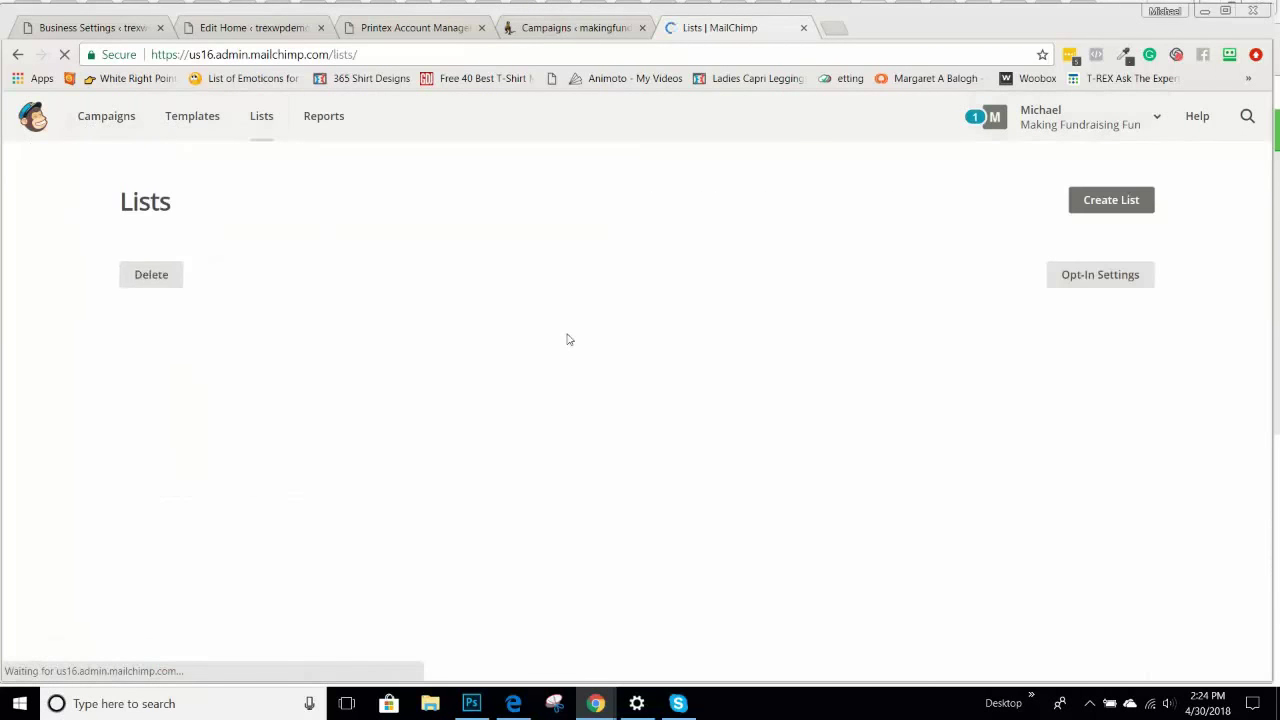
left_click(1136, 334)
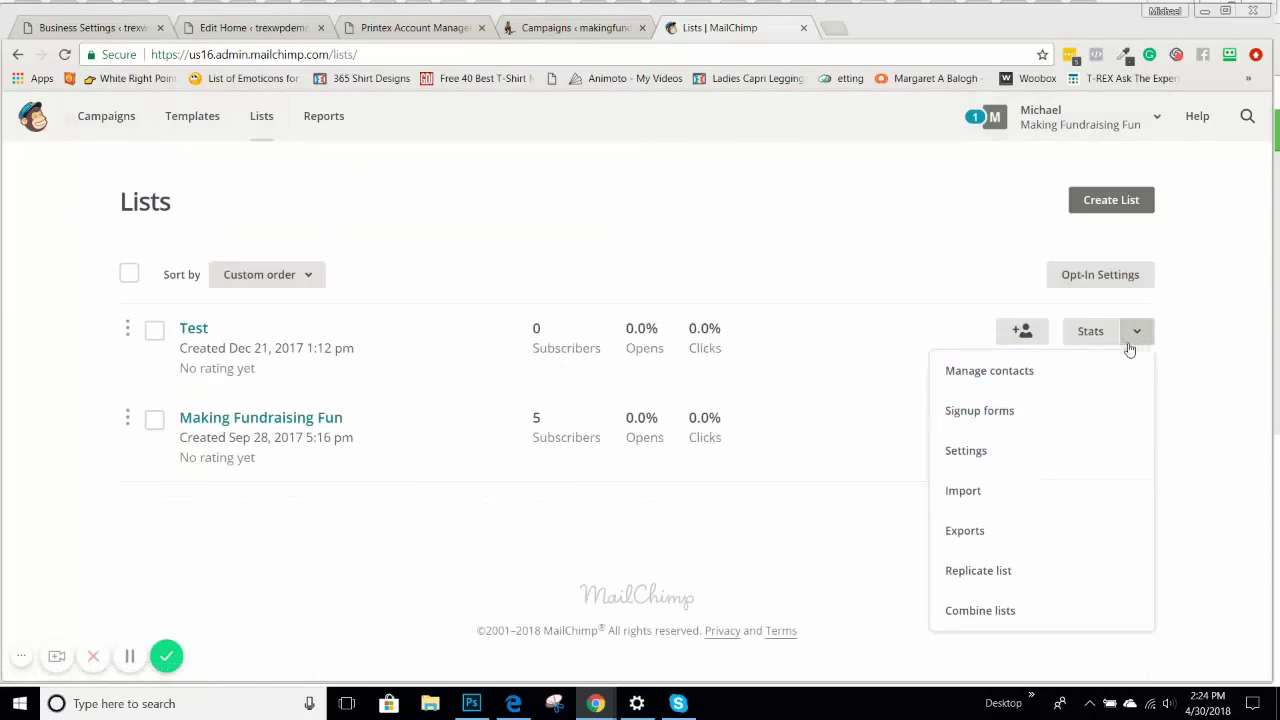
left_click(990, 450)
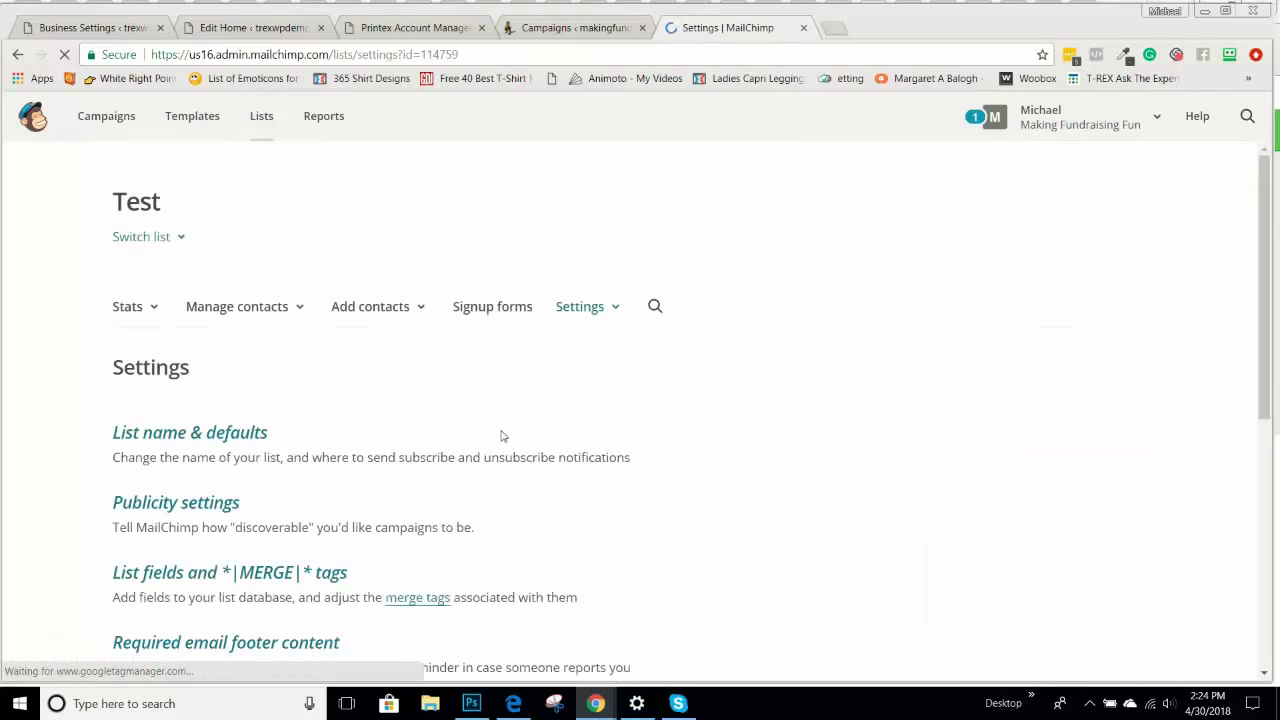
scroll(505, 465, "down", 5)
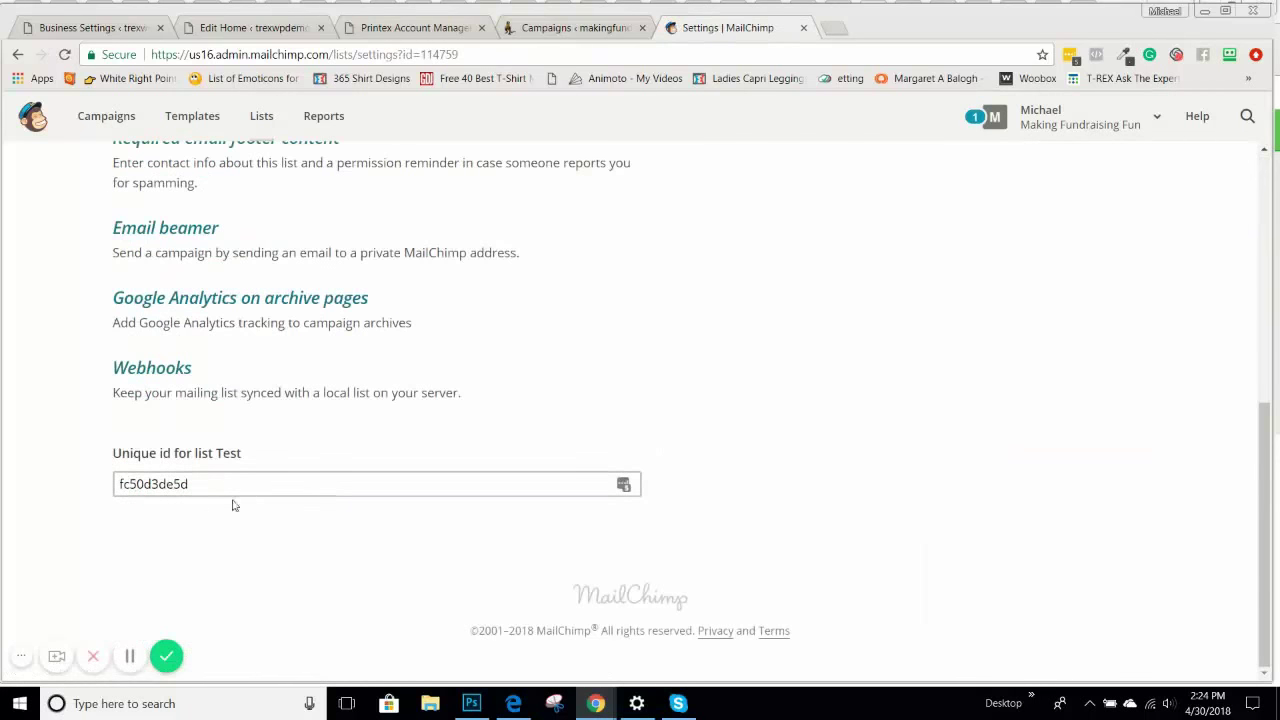
left_click_drag(230, 488, 67, 496)
key("ctrl+c")
Step: Switch to T-REX Business Settings, paste the copied ID as the Mailchimp List ID, and save the changes
left_click(50, 28)
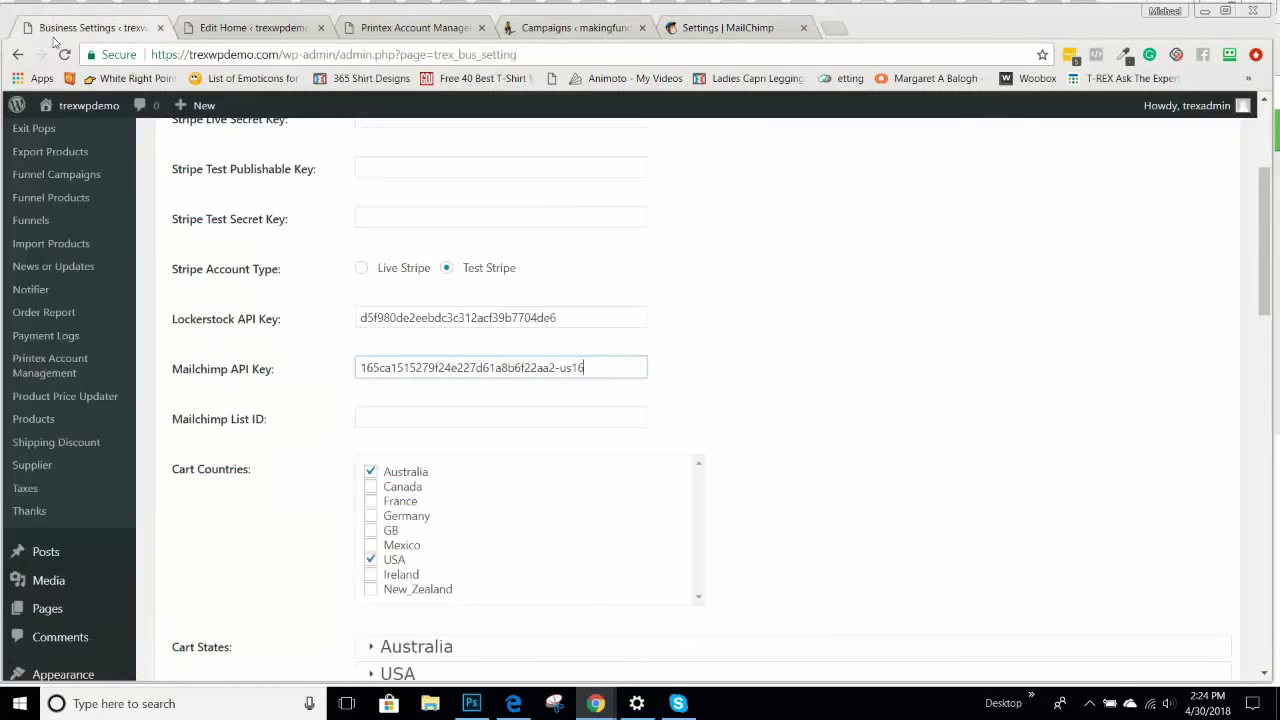
left_click(376, 417)
key("ctrl+v")
scroll(717, 431, "down", 15)
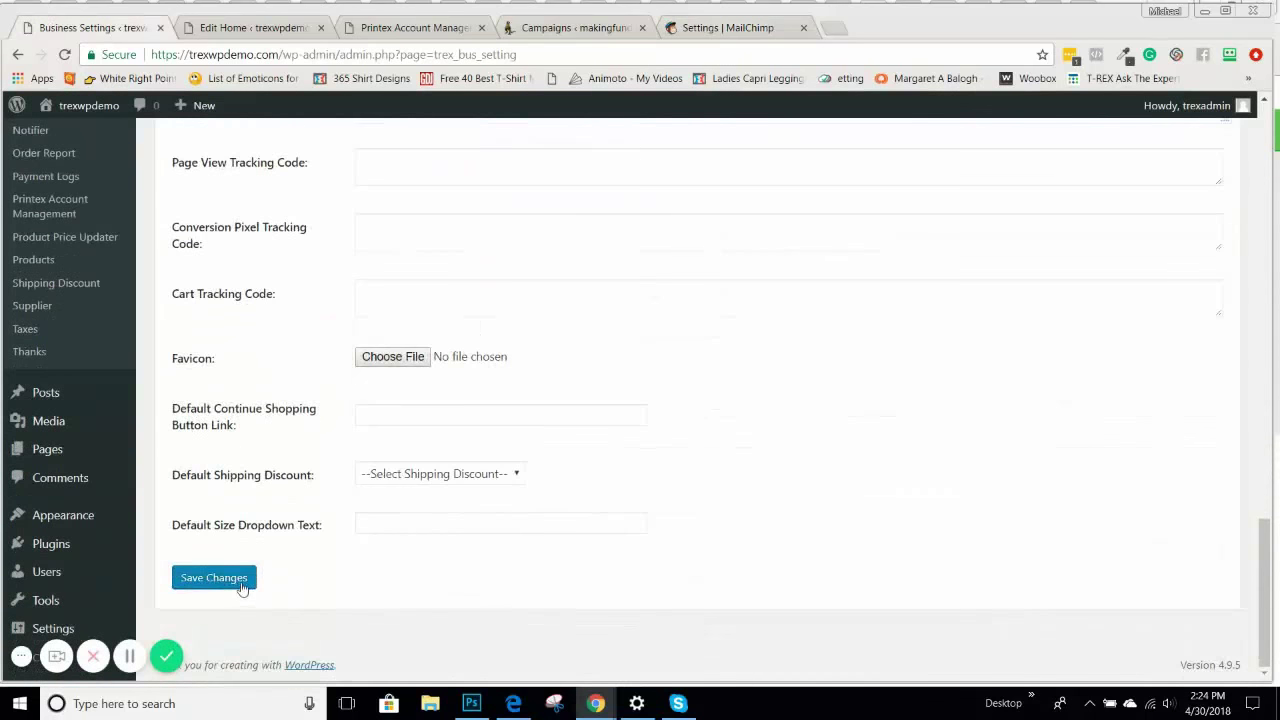
left_click(217, 577)
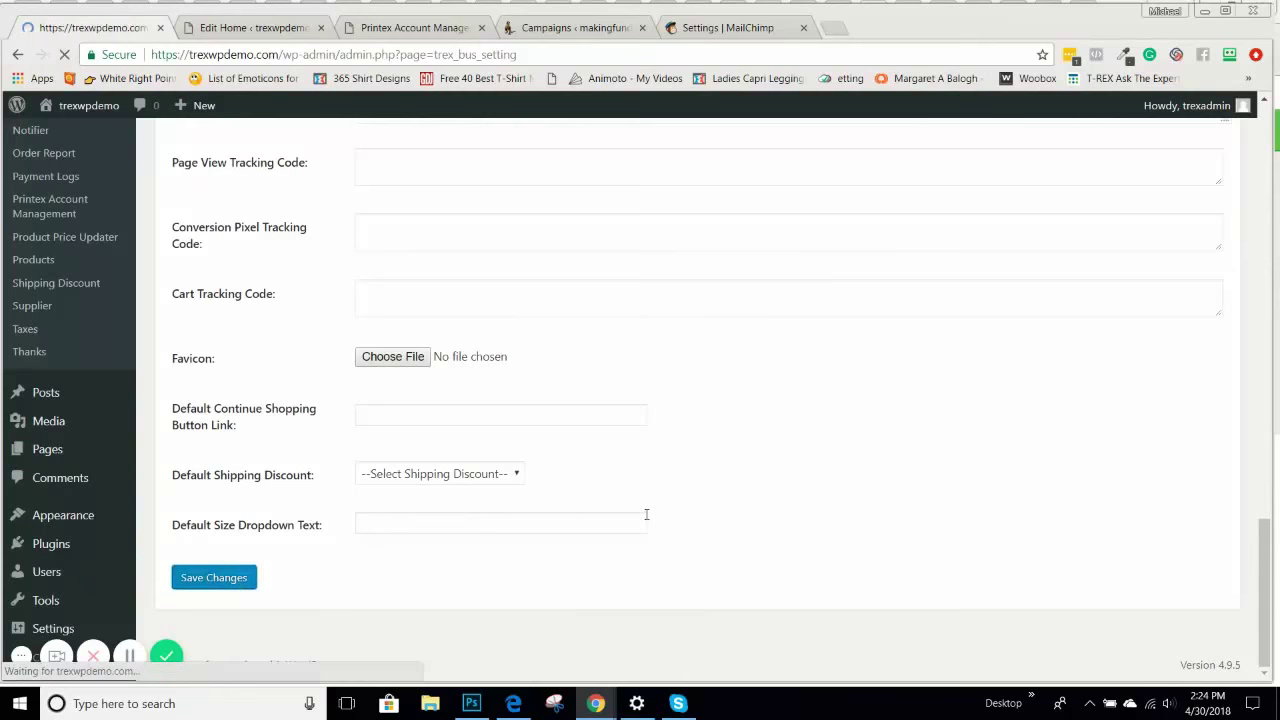
scroll(659, 520, "down", 3)
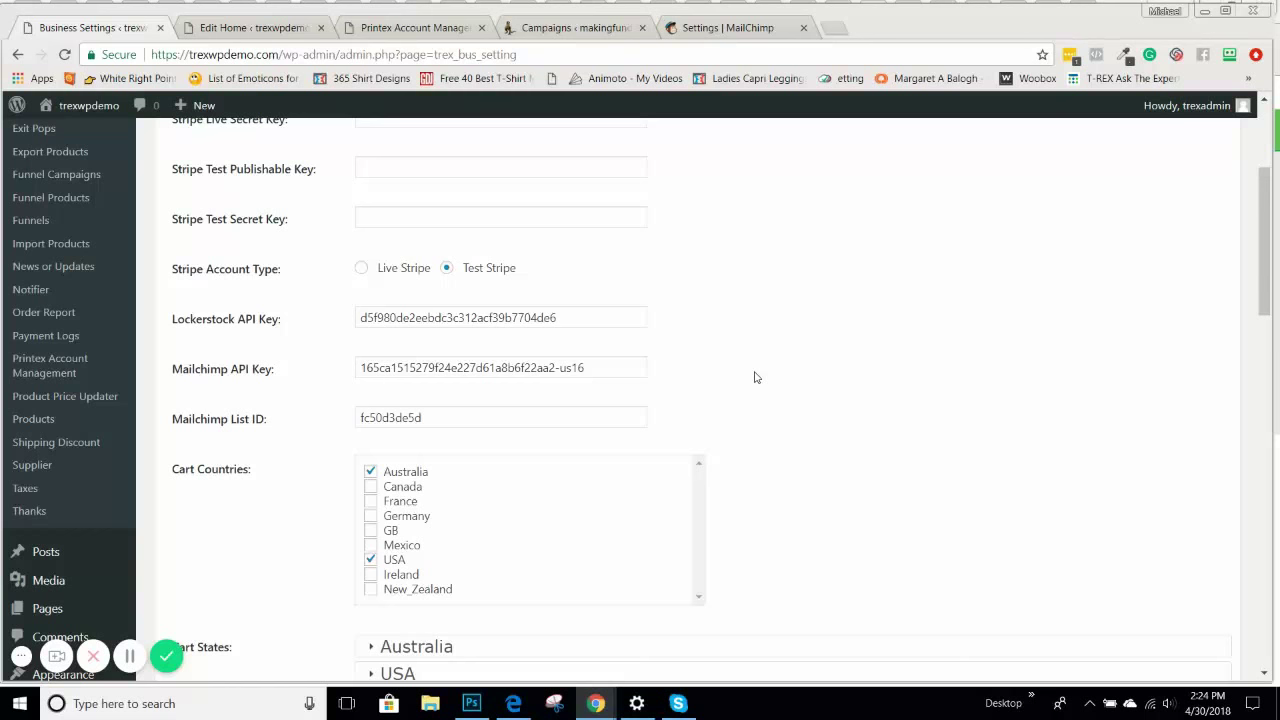
left_click(790, 36)
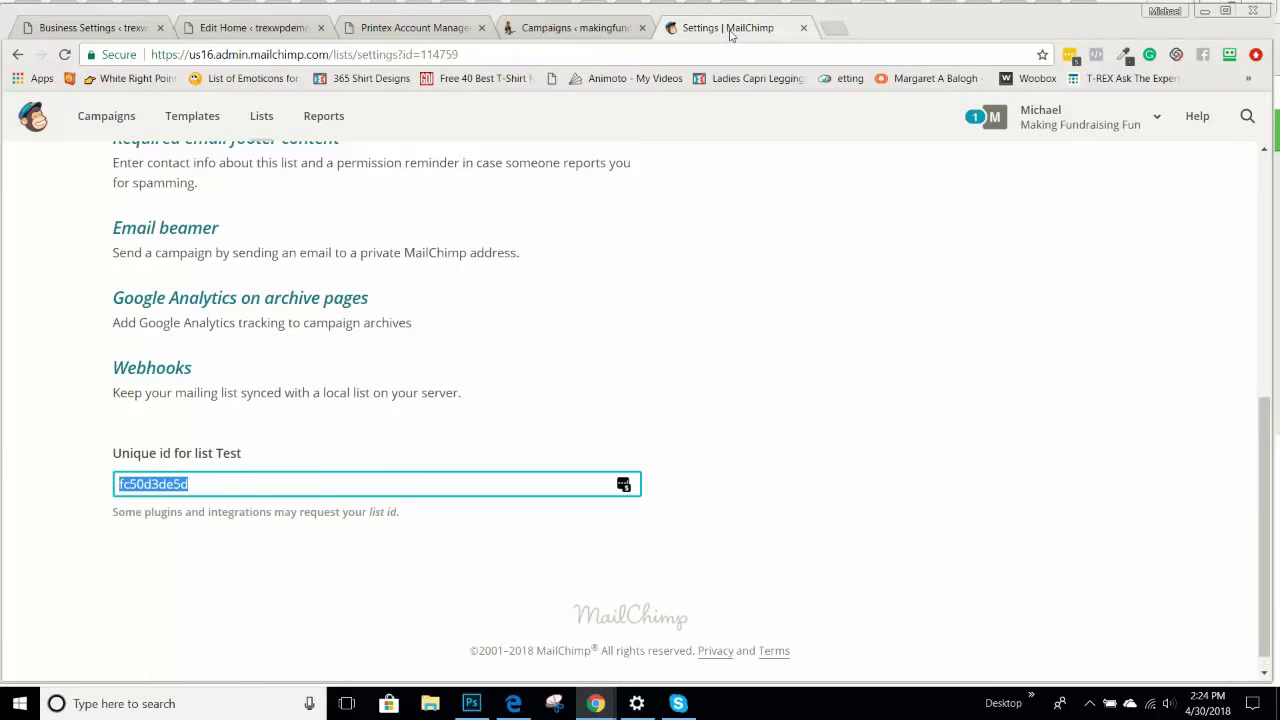
scroll(133, 210, "up", 5)
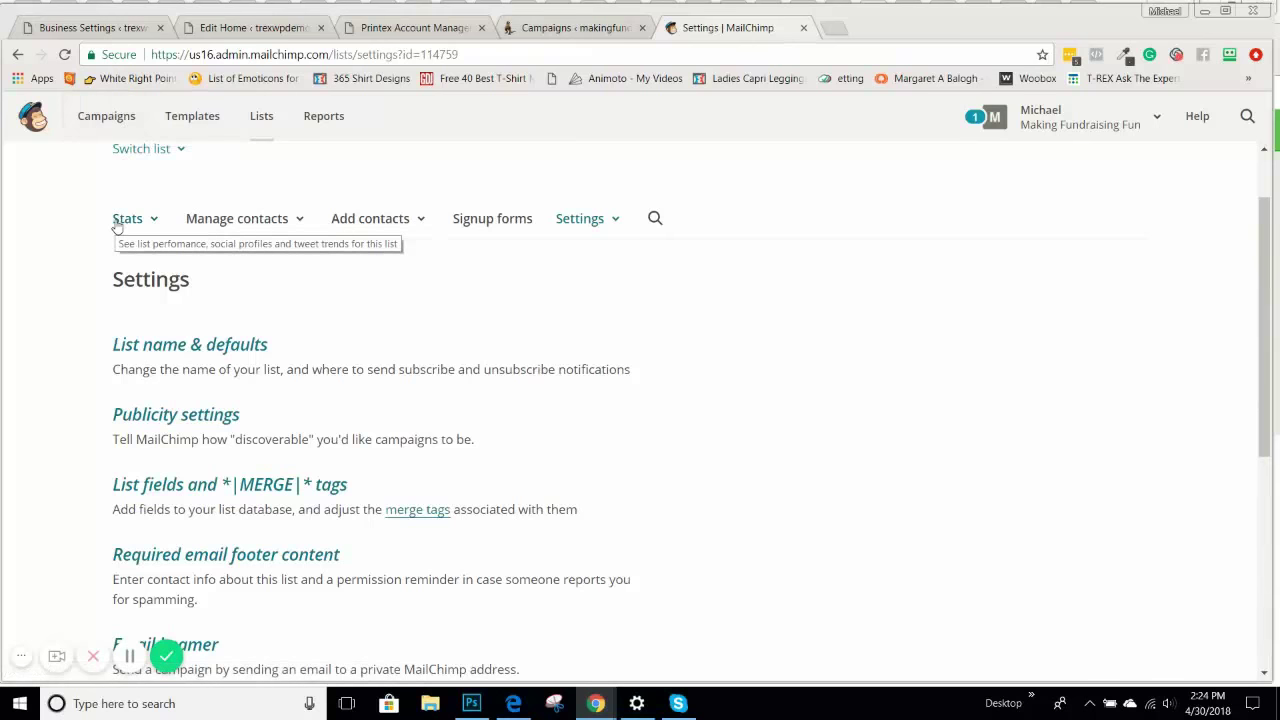
scroll(983, 353, "up", 1)
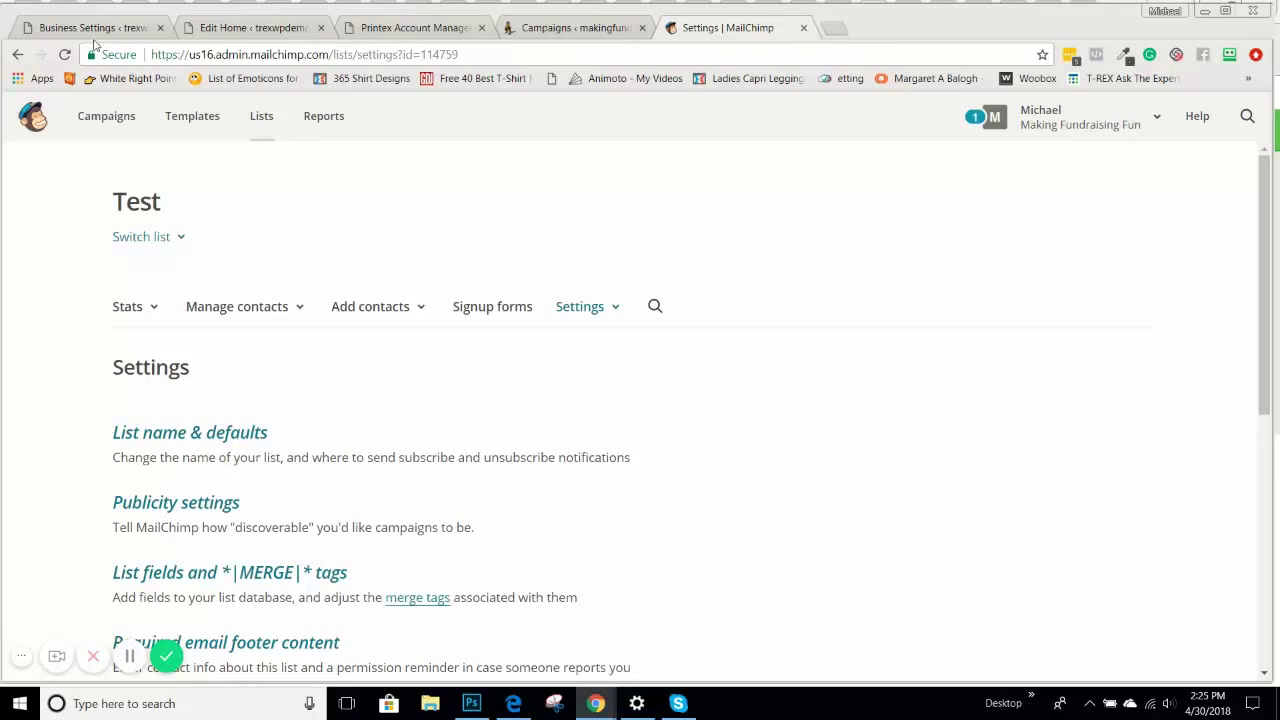
left_click(27, 30)
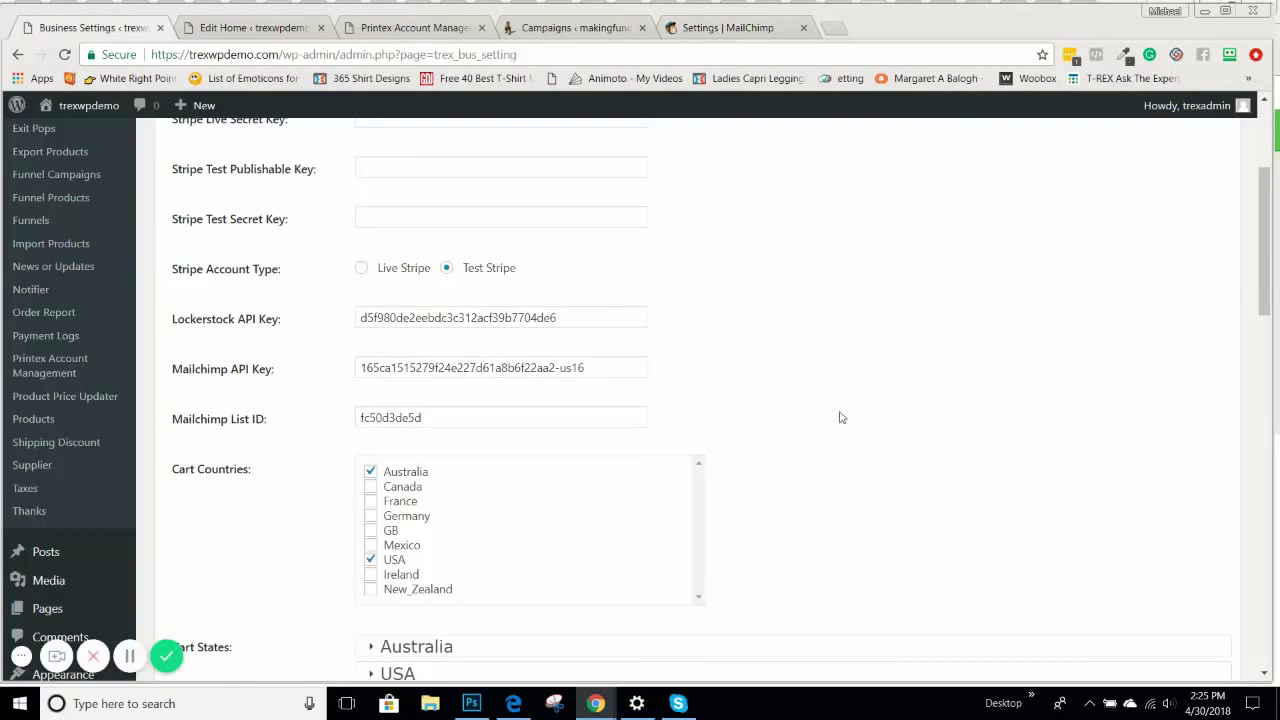